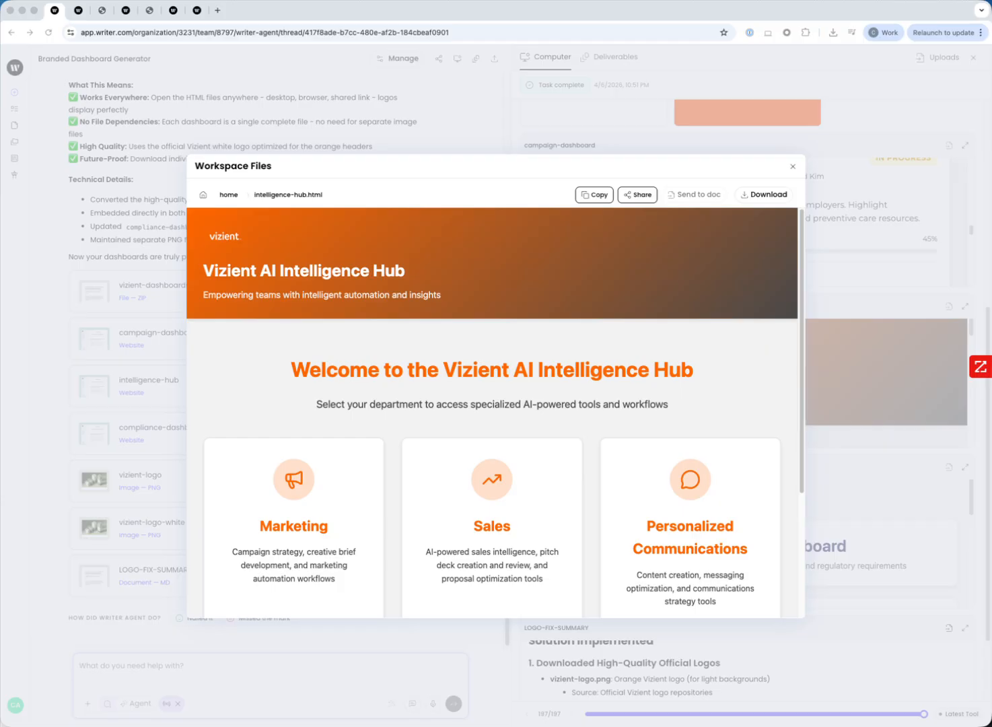
Open the Sales department in the Vizient AI Intelligence Hub and review its tool cards.
scroll(492, 394, "down", 2)
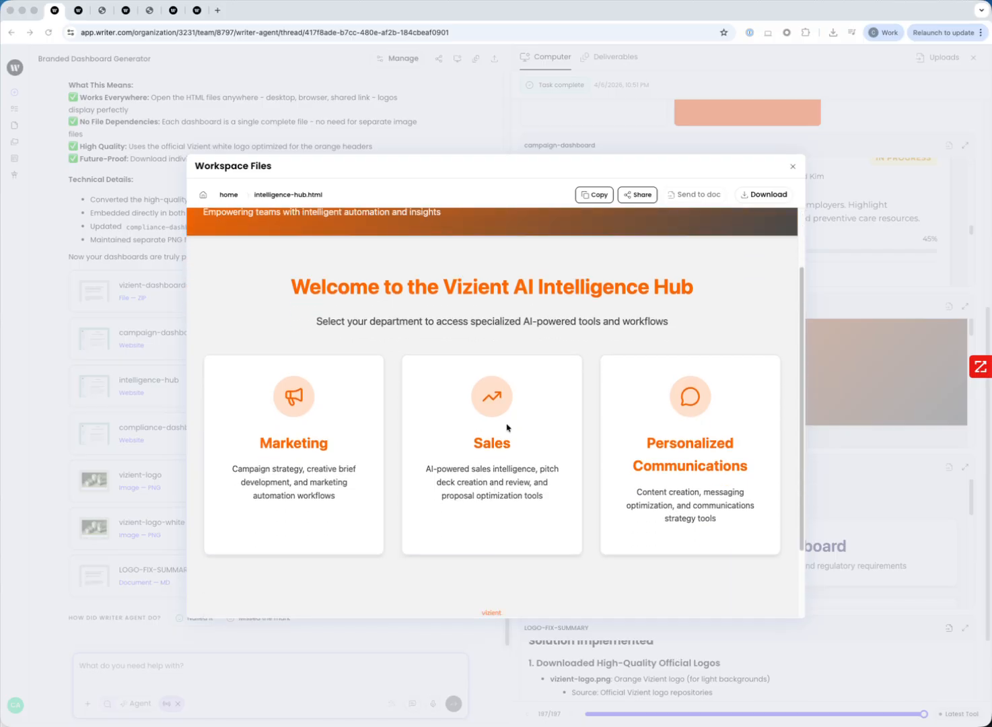
key("super+l")
left_click(496, 402)
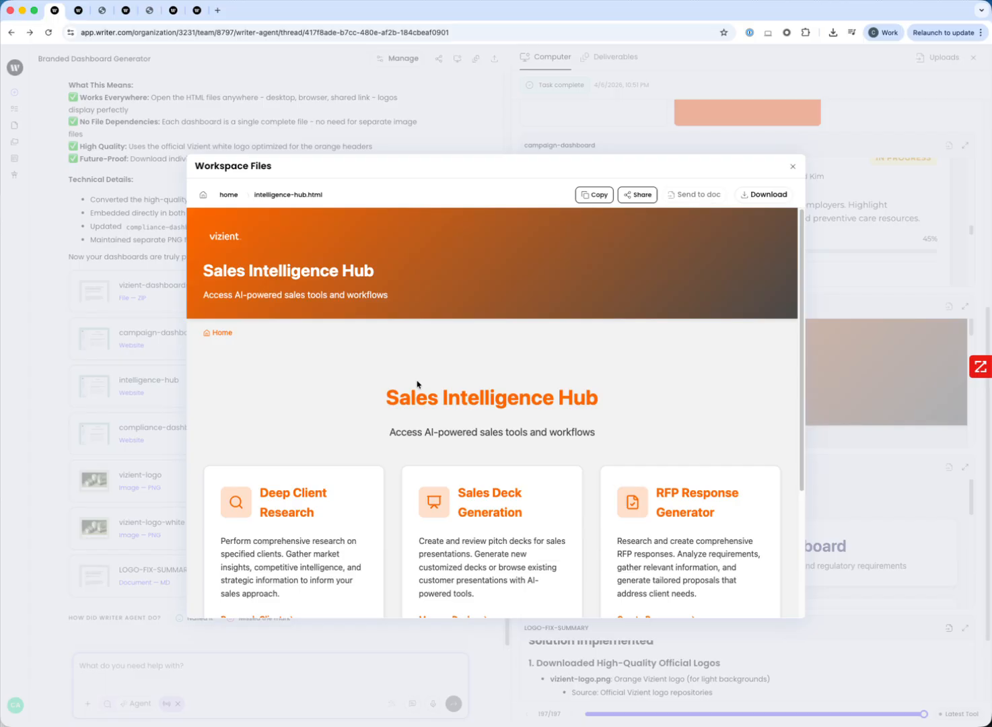
scroll(418, 385, "down", 2)
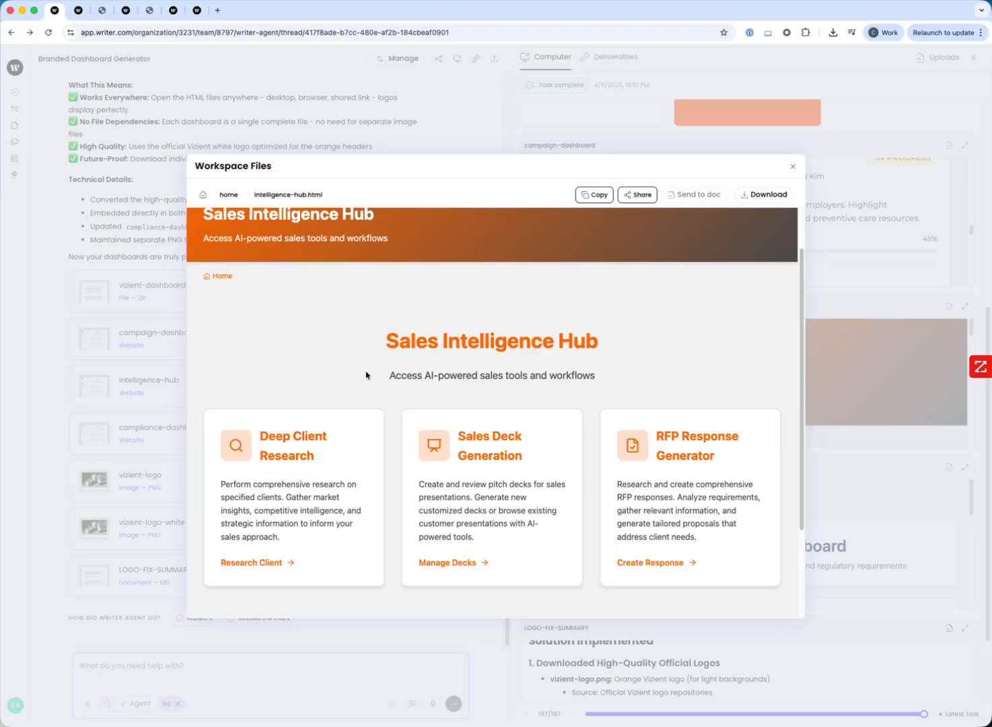
scroll(367, 375, "down", 1)
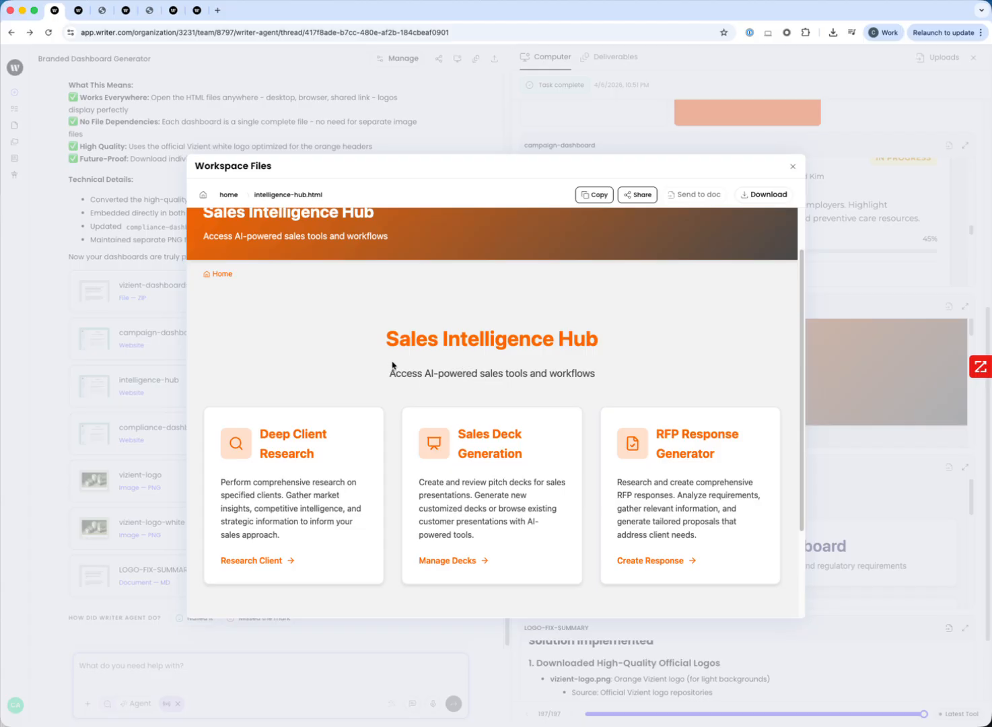
scroll(395, 361, "down", 1)
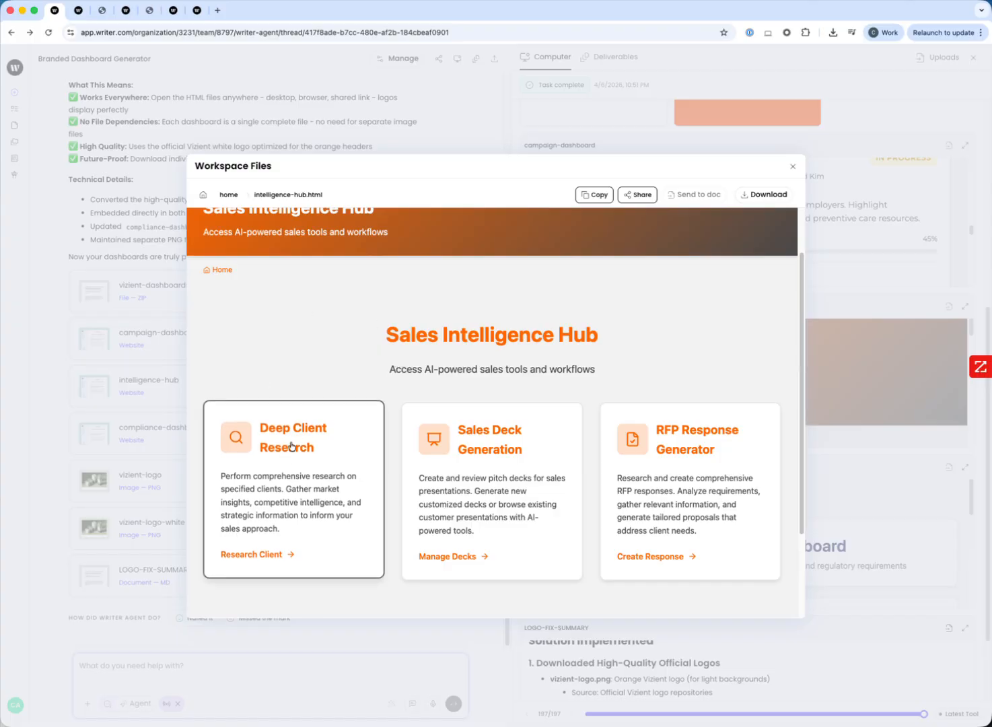
Bring up the Deep Client Research - Vizient playbook's filled-out run form for HCA Healthcare.
left_click(77, 14)
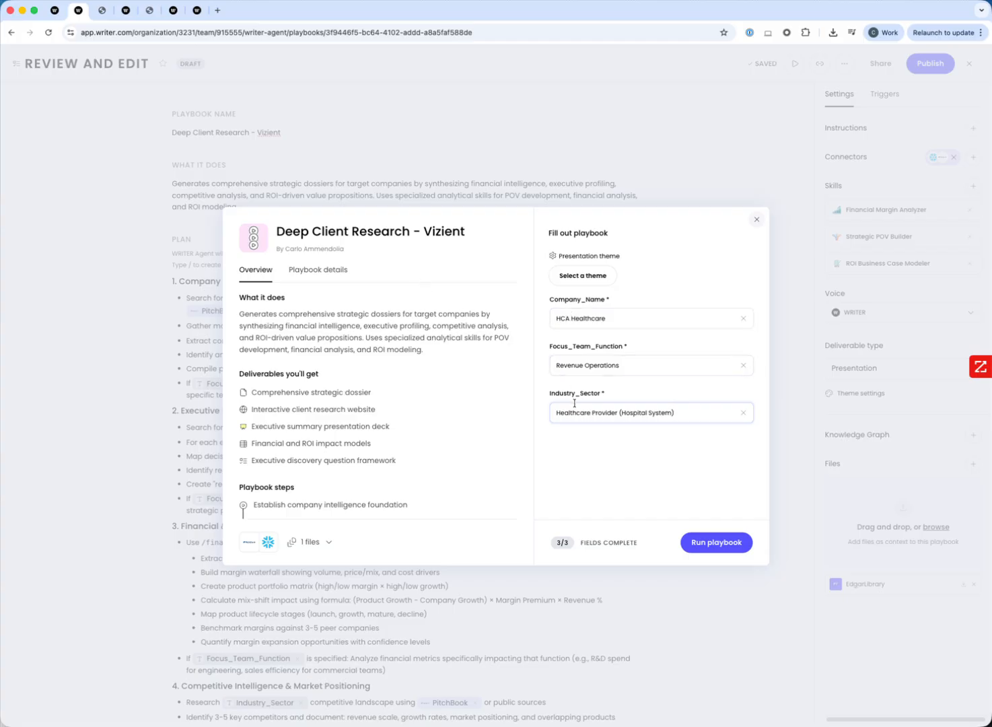
left_click(400, 465)
Switch to the HCA Healthcare dossier file and read its headline figures and Executive Summary section.
left_click(105, 13)
scroll(96, 525, "down", 2)
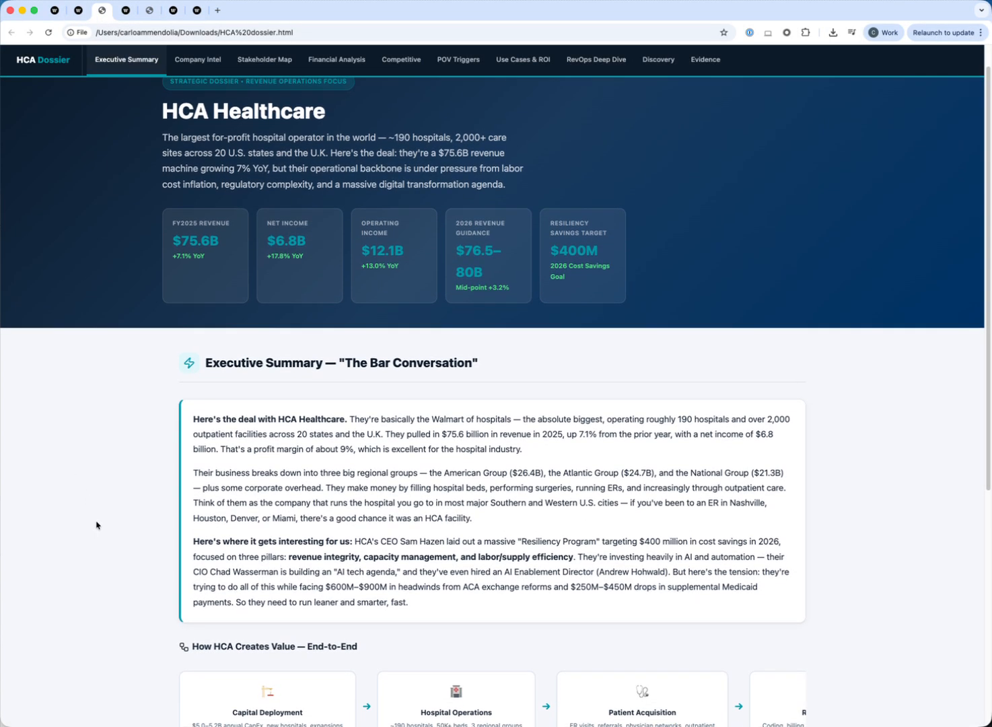
scroll(96, 525, "down", 1)
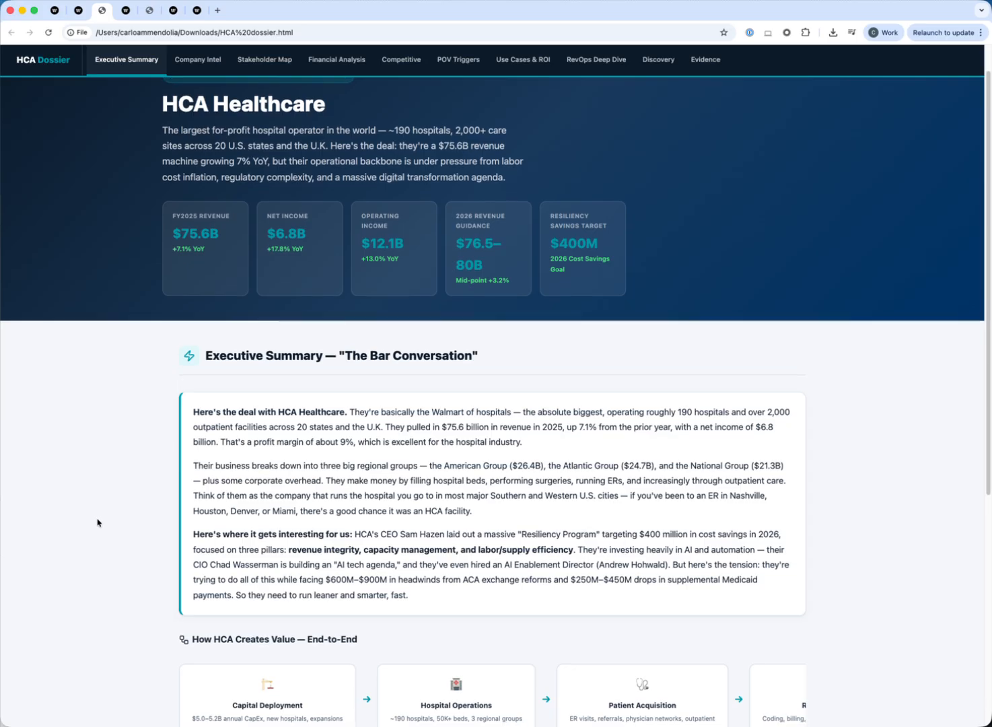
scroll(97, 523, "down", 3)
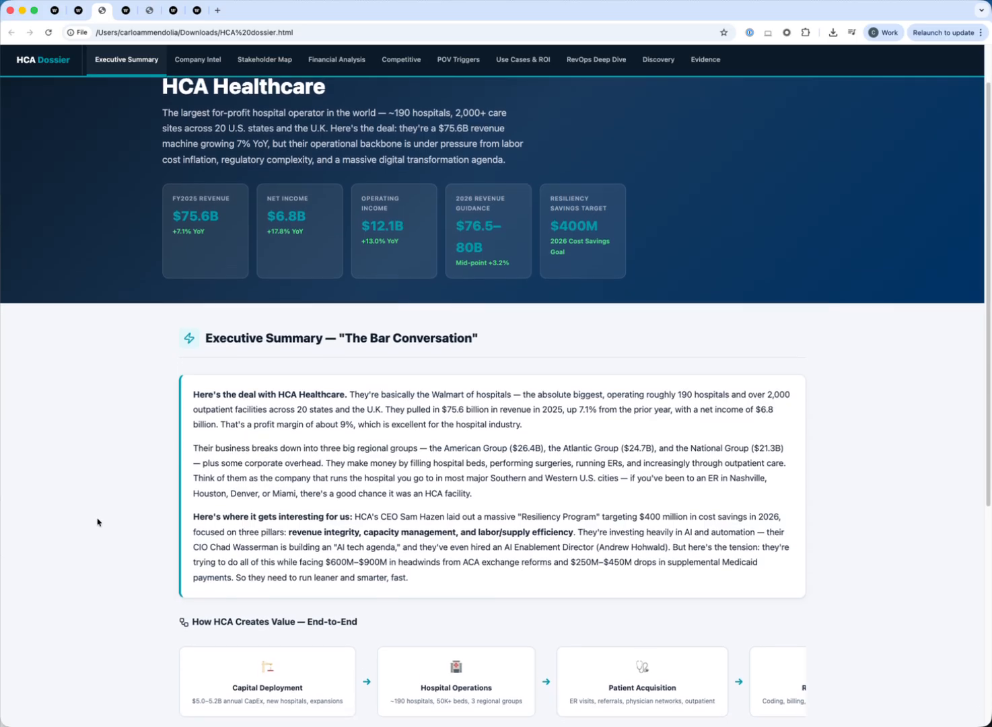
scroll(97, 522, "down", 1)
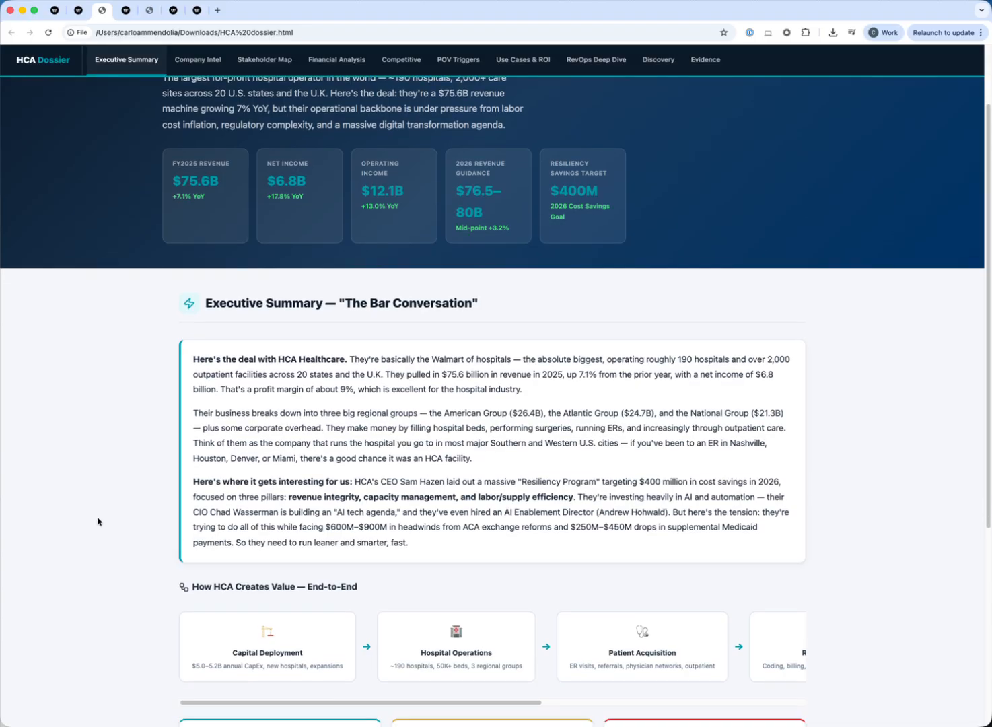
scroll(99, 517, "down", 2)
scroll(100, 516, "up", 4)
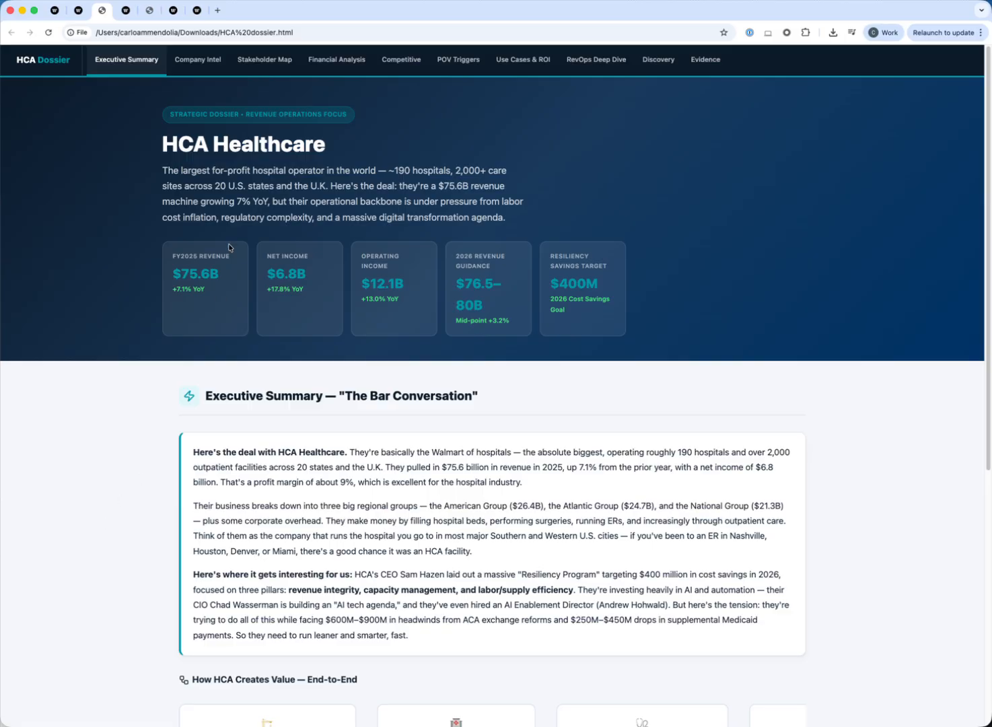
Go through the dossier's Company Intel, Financial Analysis, Competitive, POV Triggers, Use Cases & ROI and RevOps Deep Dive sections.
left_click(191, 60)
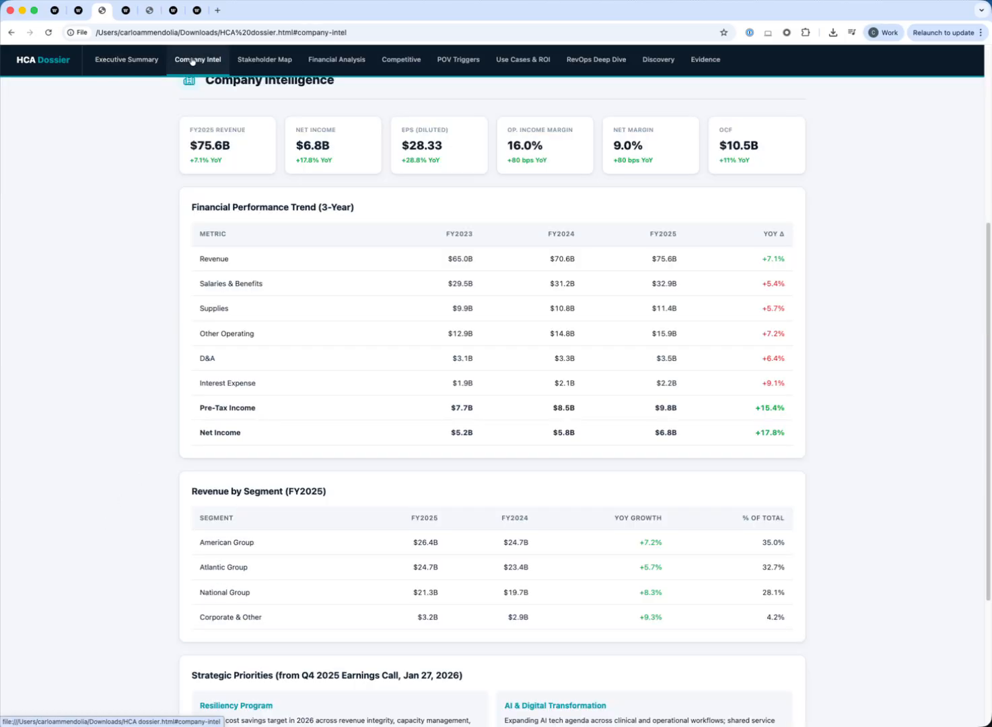
left_click(316, 62)
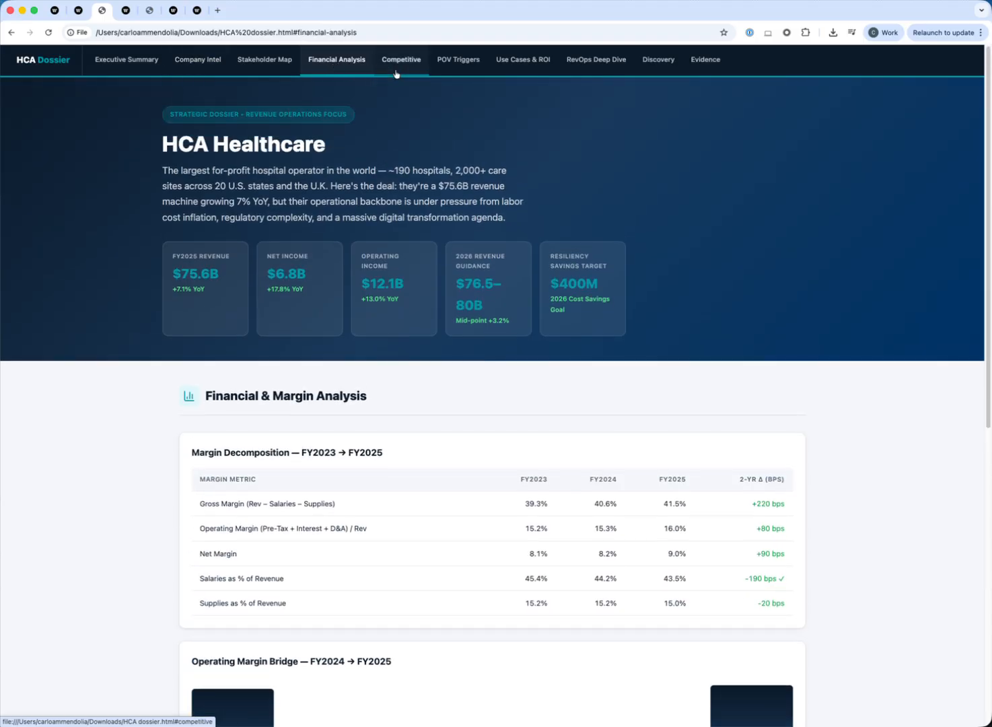
left_click(407, 64)
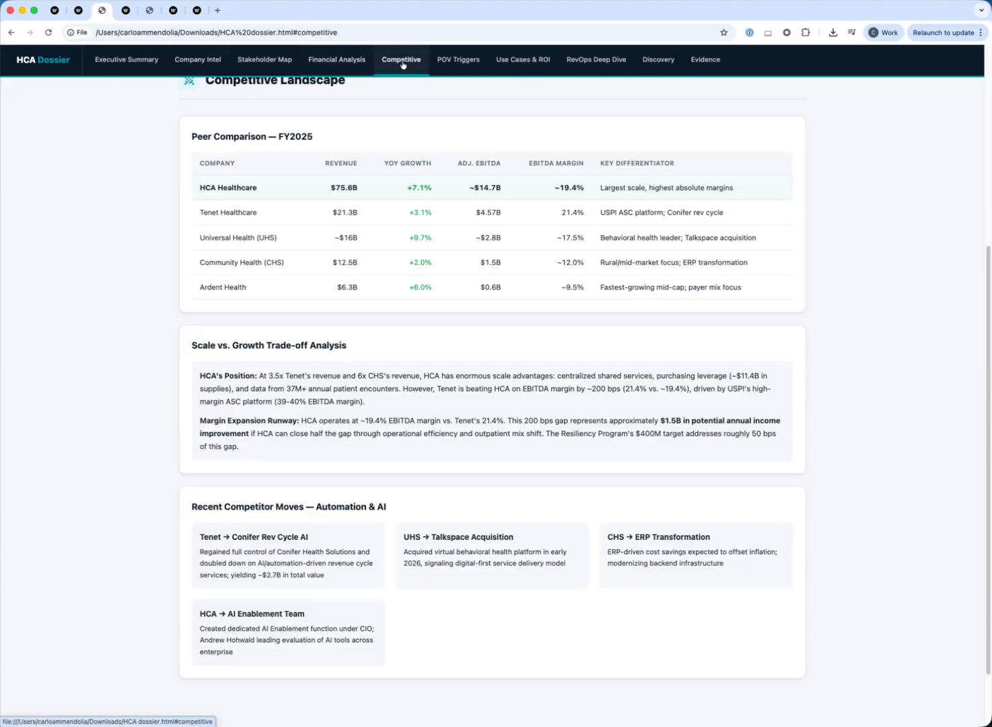
left_click(480, 71)
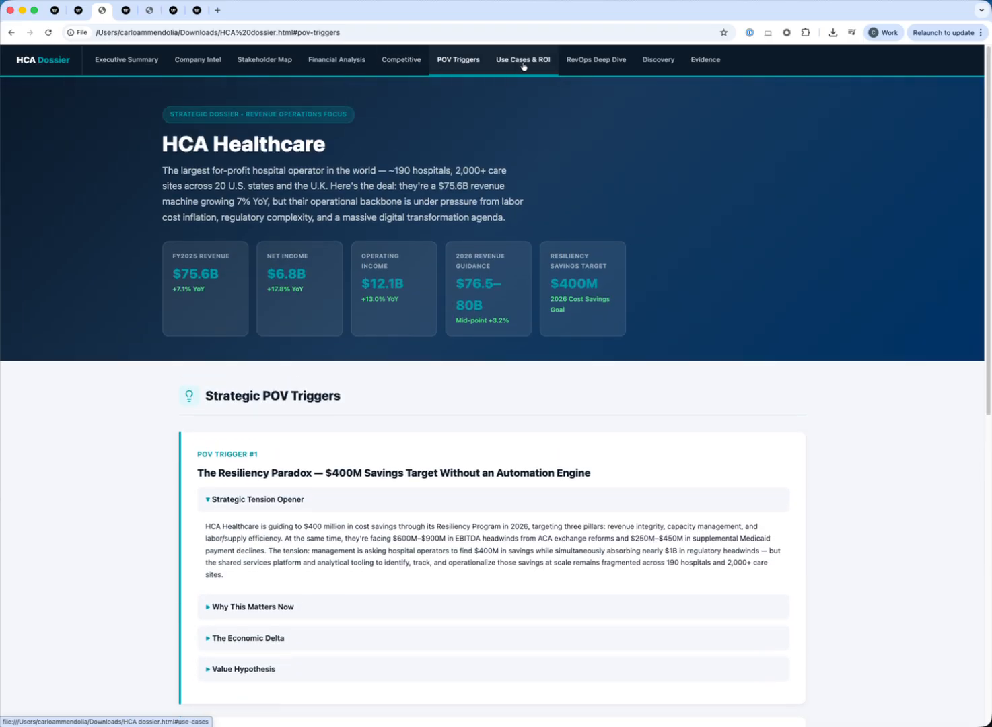
left_click(523, 64)
left_click(581, 62)
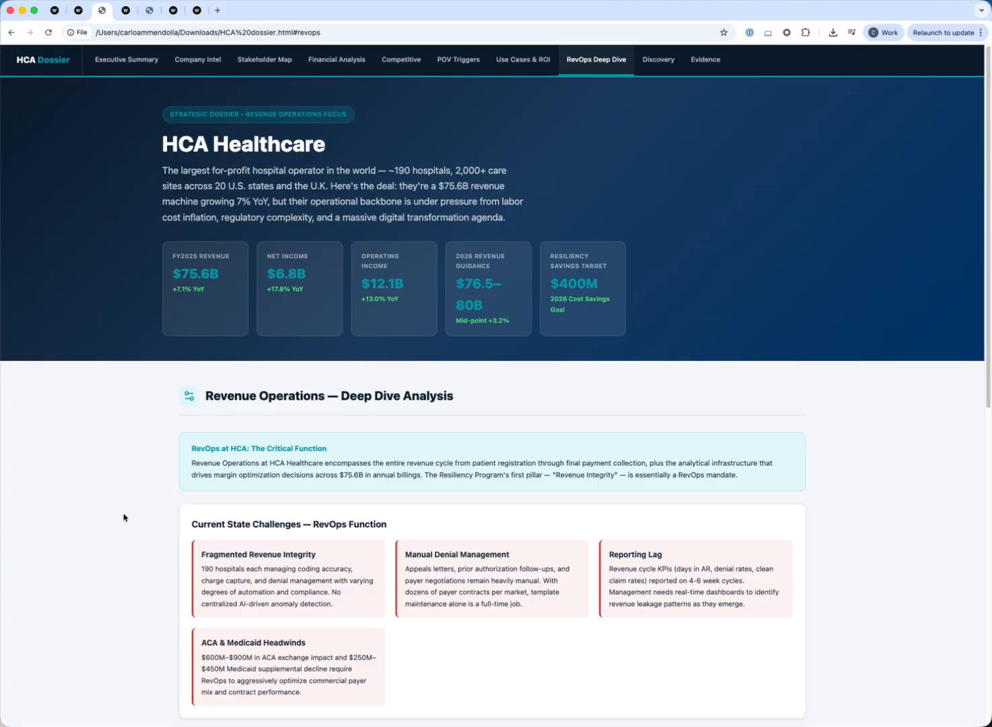
View the dossier's Discovery section and examine the source documentation in the Evidence section.
left_click(663, 63)
left_click(699, 62)
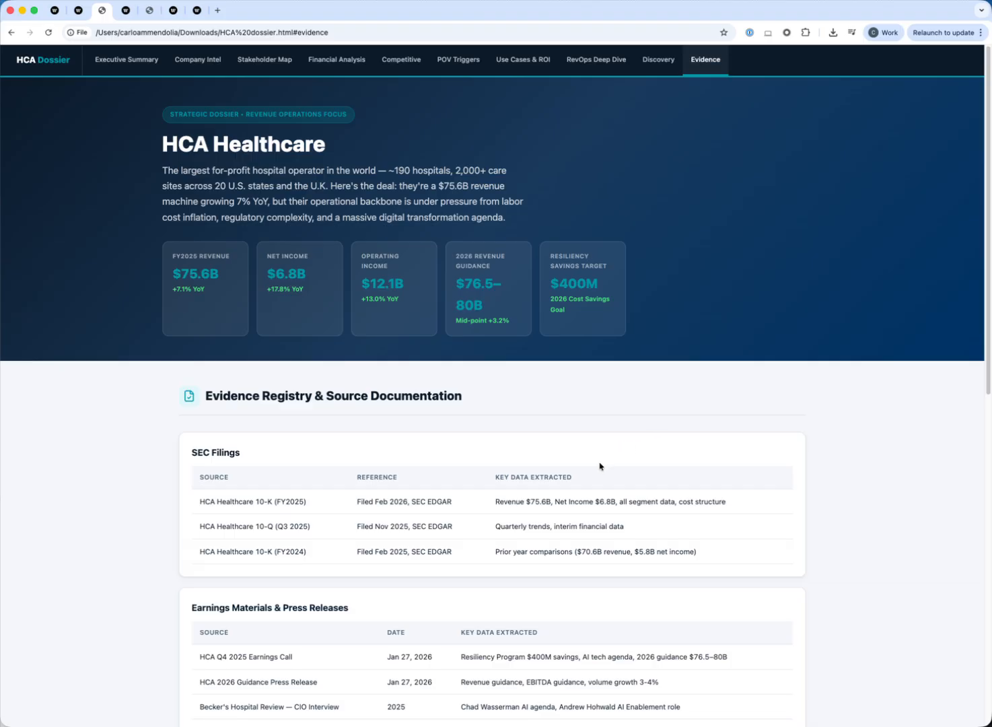
scroll(599, 466, "down", 5)
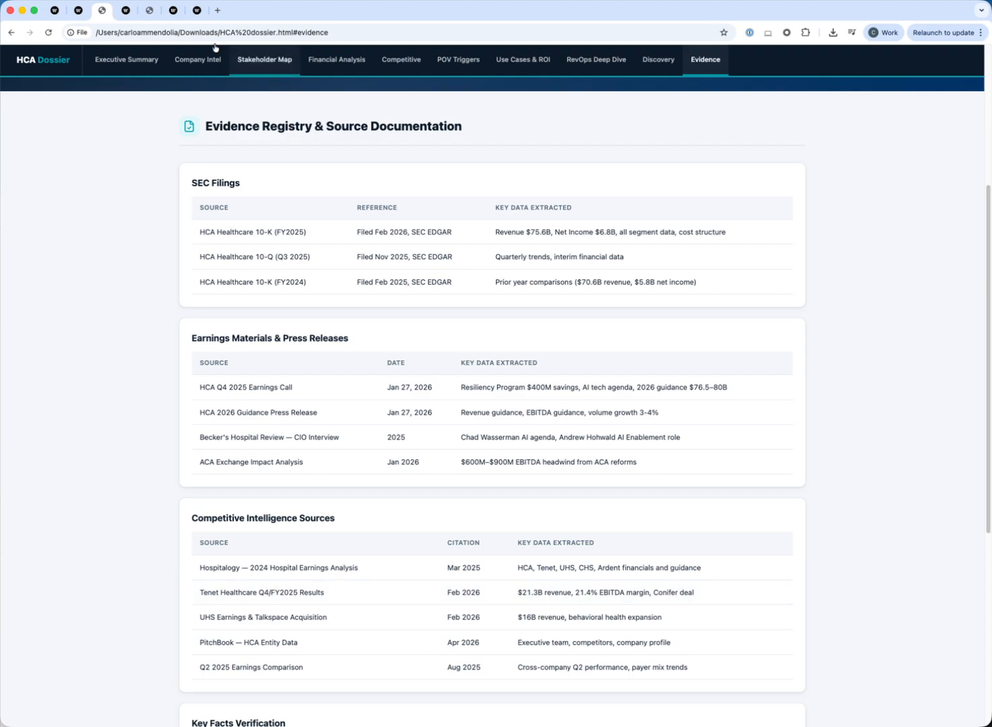
Return to the Vizient AI Intelligence Hub home page and open Sales Deck Generation within the Sales hub.
left_click(127, 12)
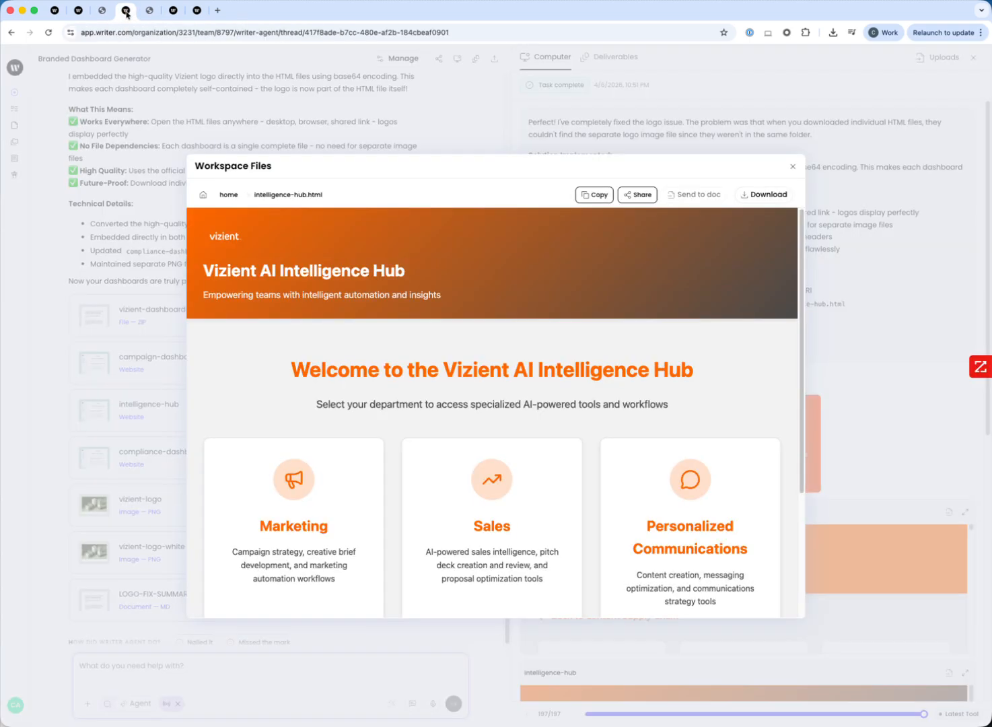
scroll(479, 427, "down", 2)
left_click(478, 428)
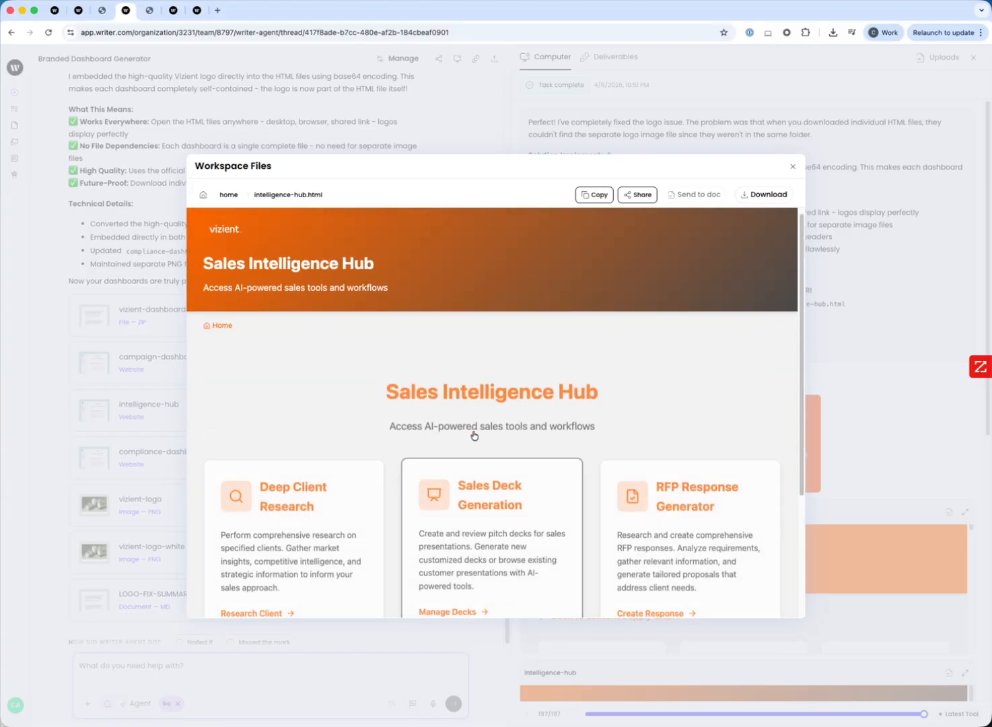
scroll(481, 494, "down", 3)
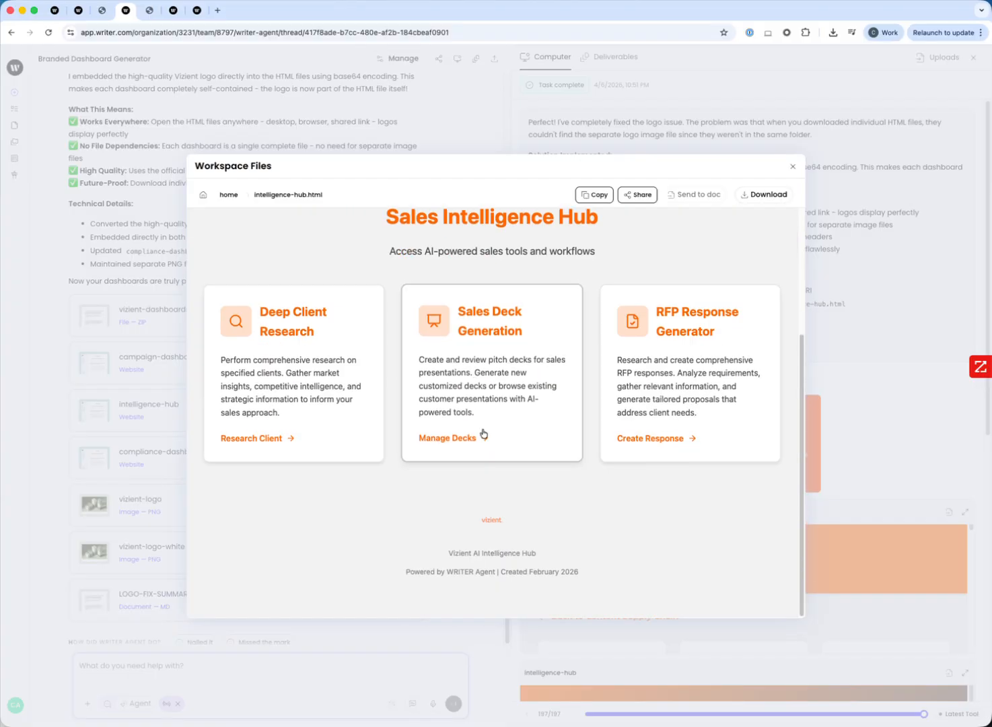
left_click(464, 363)
scroll(370, 414, "down", 3)
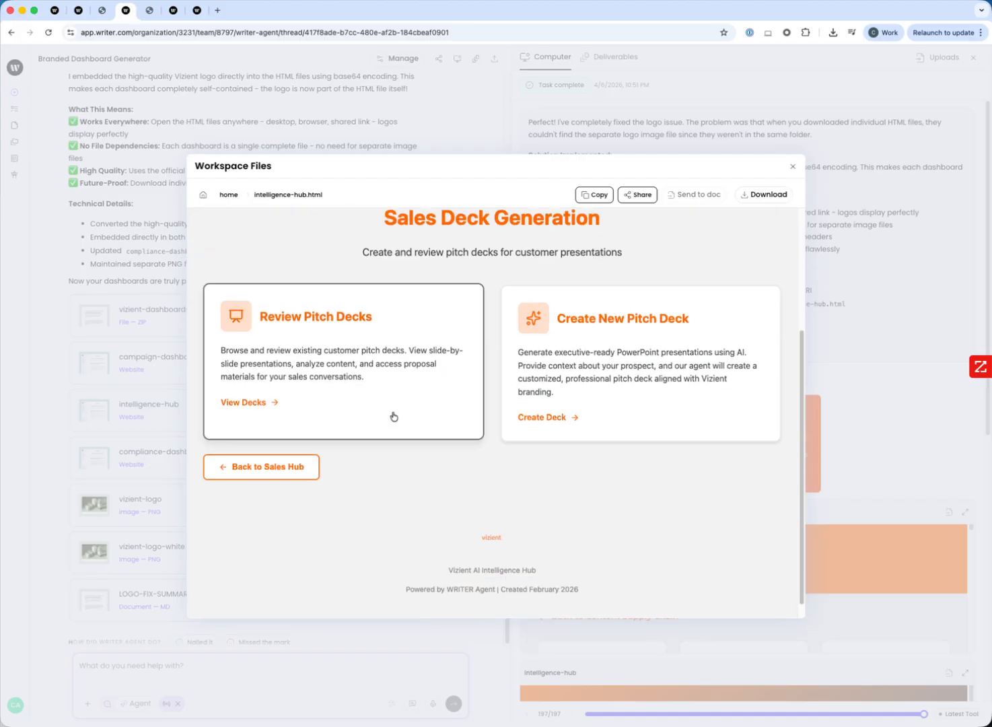
Open the Create New Pitch Deck form and look over its fields and the list of deliverables.
left_click(604, 331)
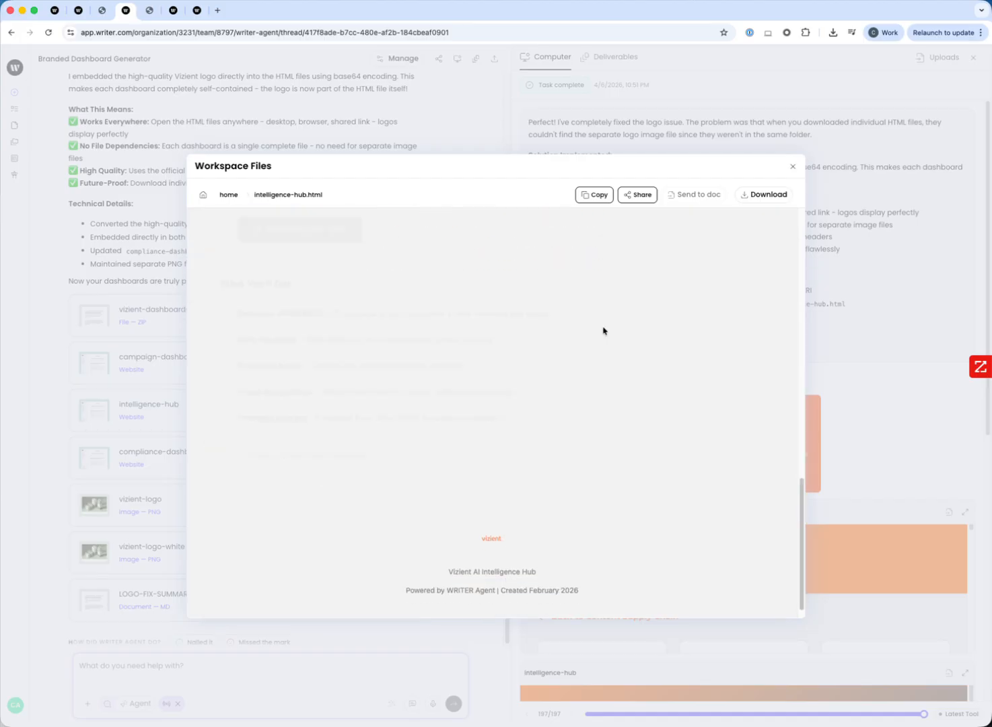
scroll(485, 468, "down", 5)
scroll(450, 467, "down", 5)
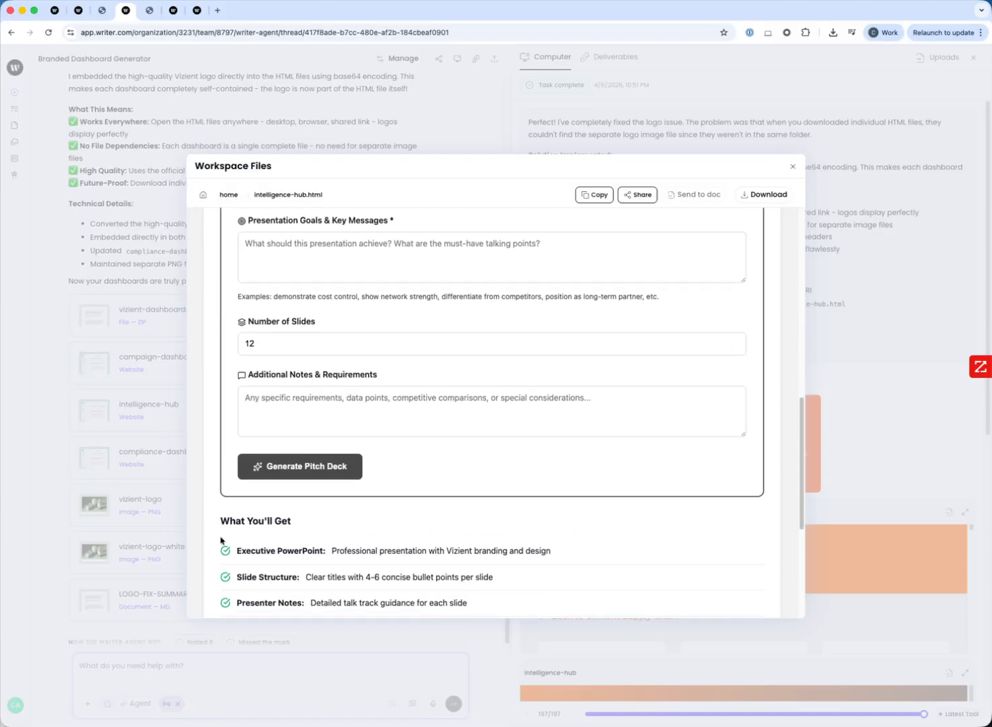
Switch to Summit_National_Manufacturing_Renewal.pdf and view slides 2 to 5, ending back on slide 4.
left_click(151, 11)
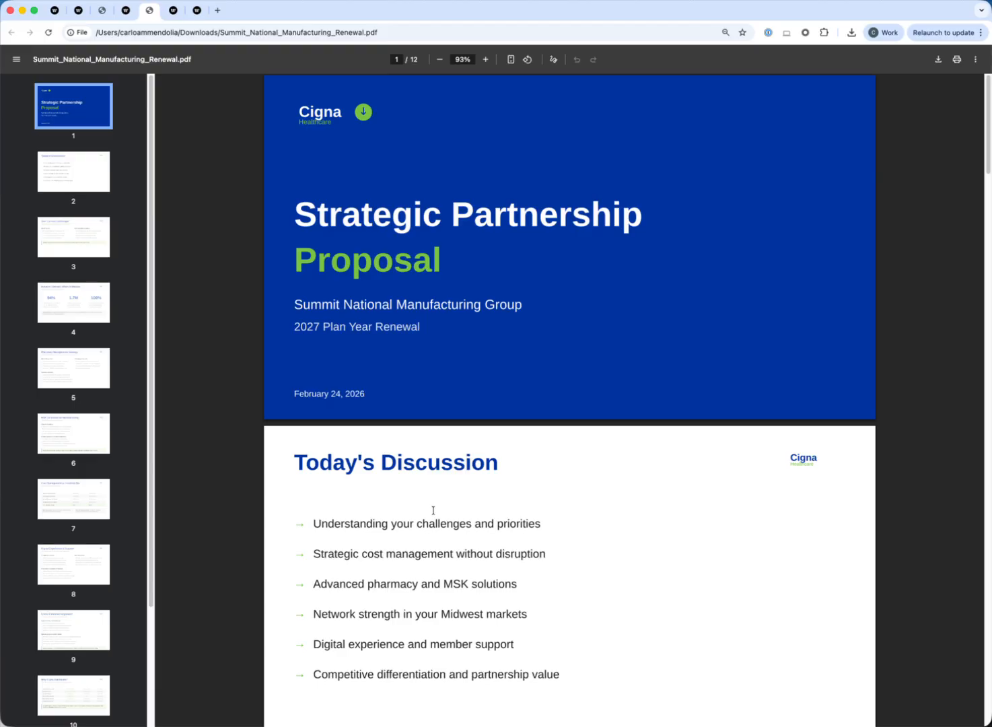
left_click(83, 181)
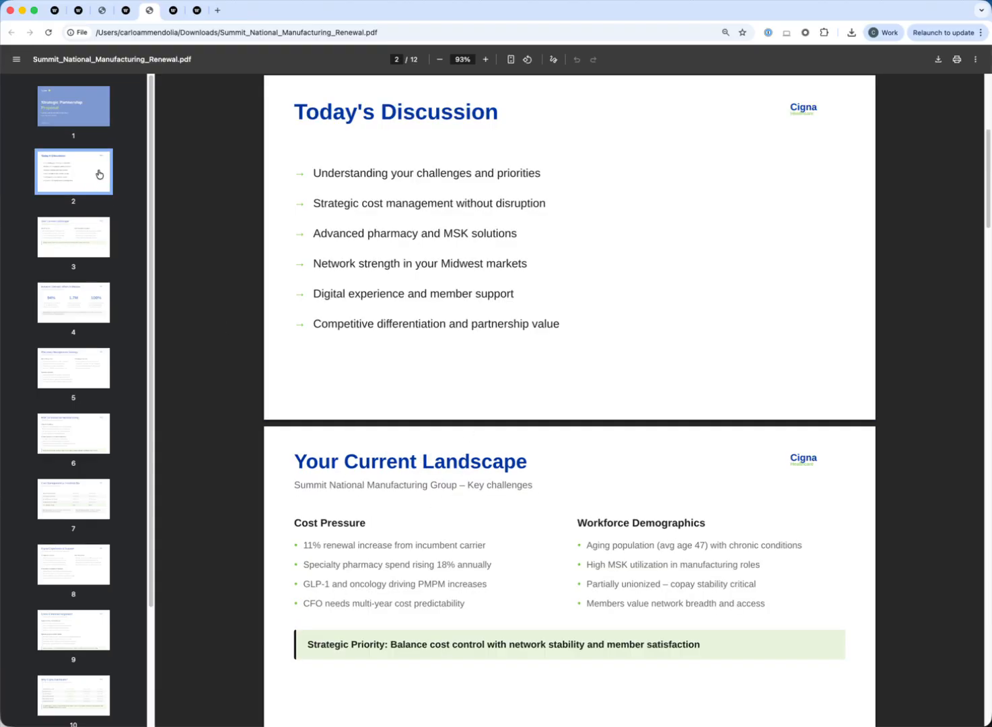
left_click(71, 250)
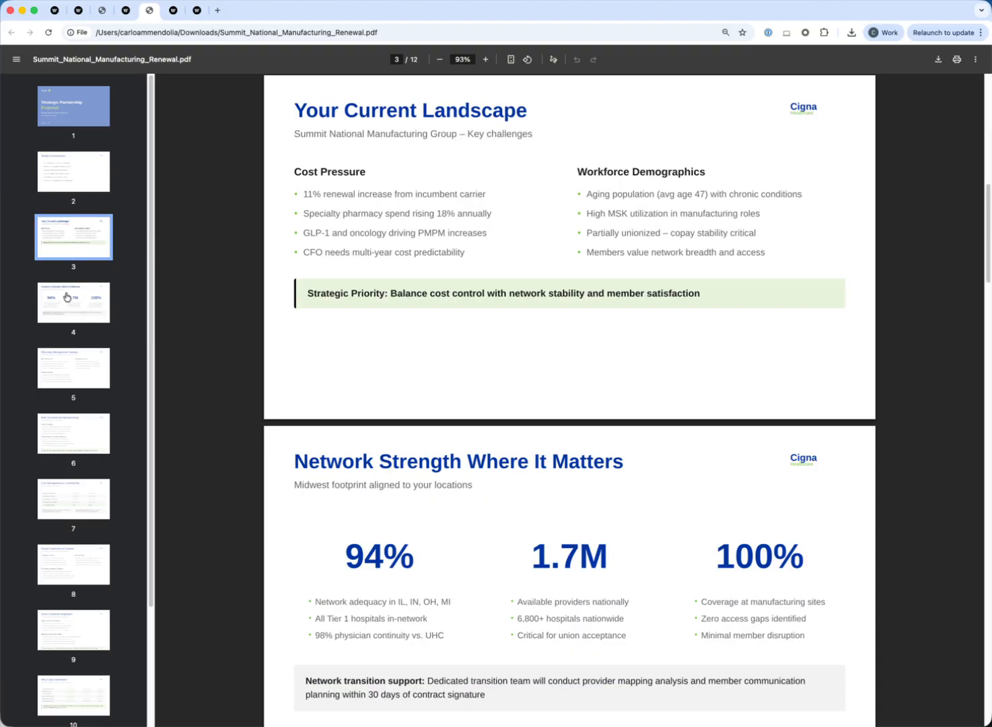
left_click(67, 317)
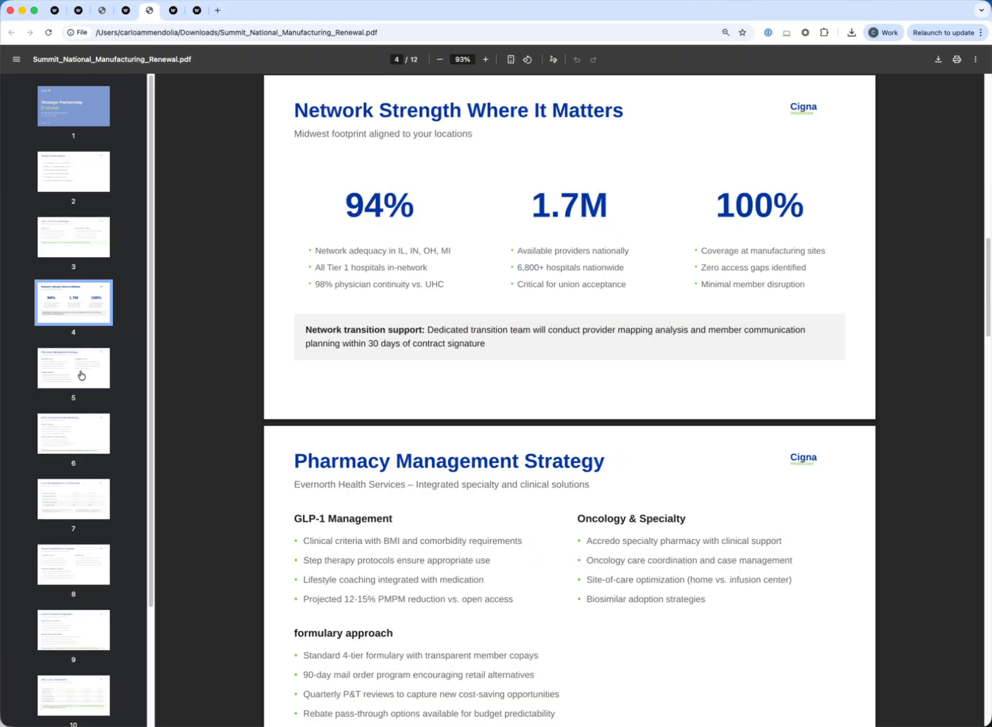
left_click(68, 372)
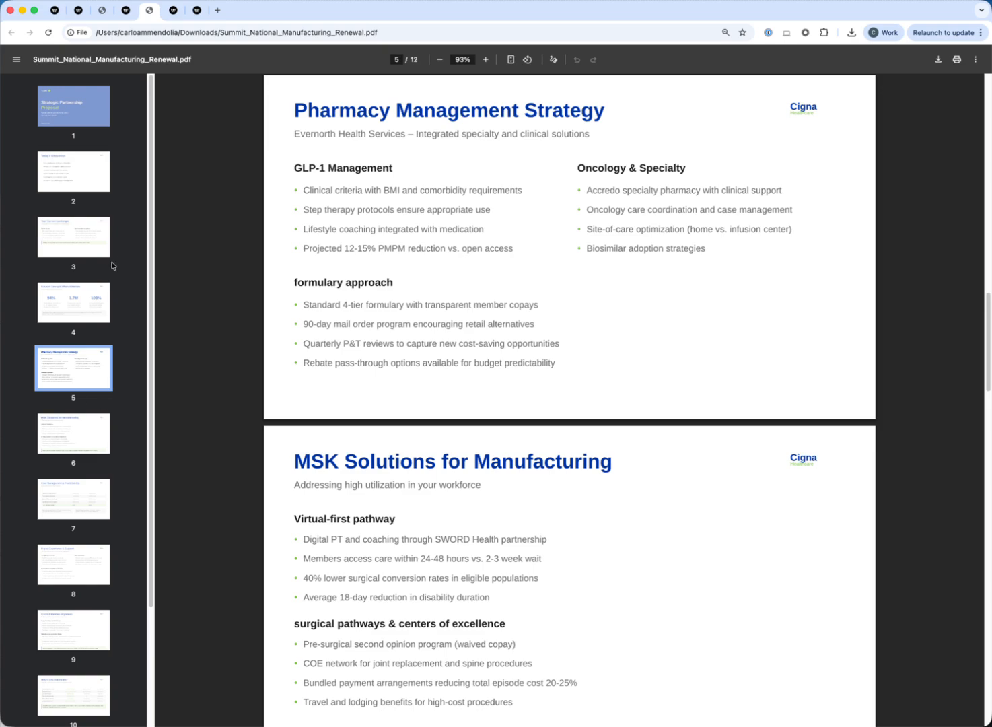
left_click(68, 315)
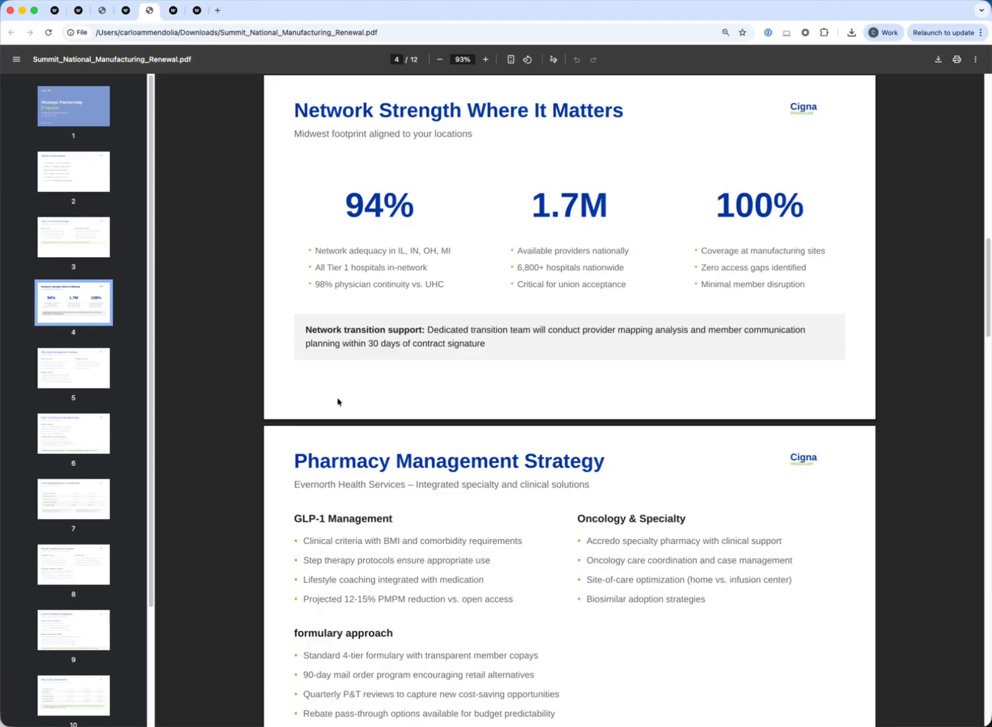
View slides 6 to 11 of the renewal deck one by one and bring the thumbnails back to the first slide.
scroll(114, 424, "down", 3)
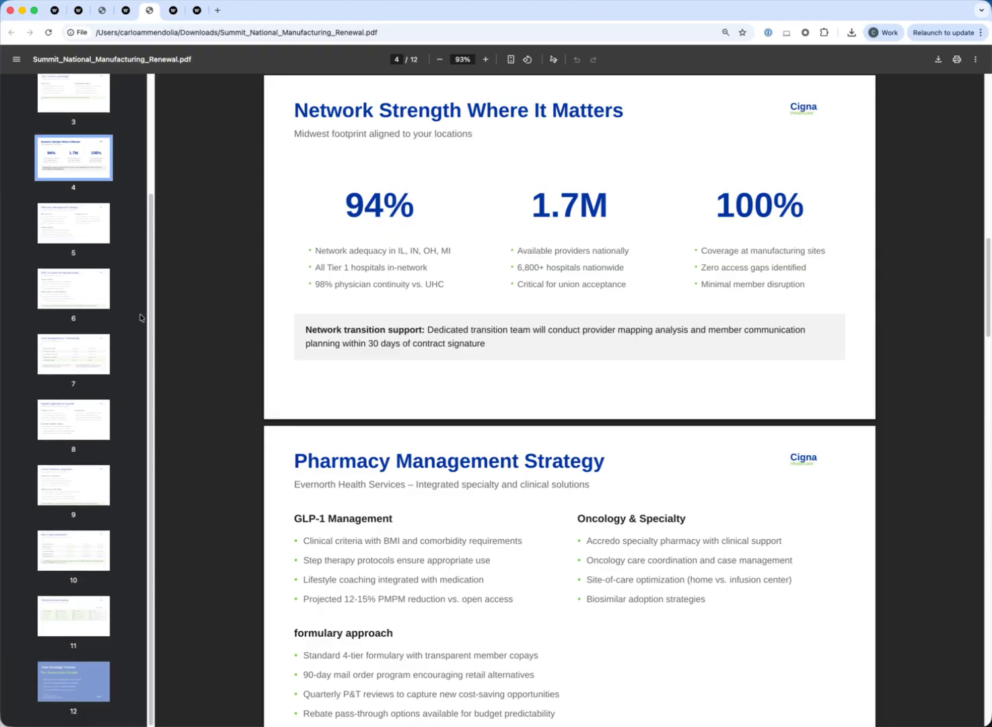
left_click(82, 299)
left_click(78, 360)
left_click(70, 428)
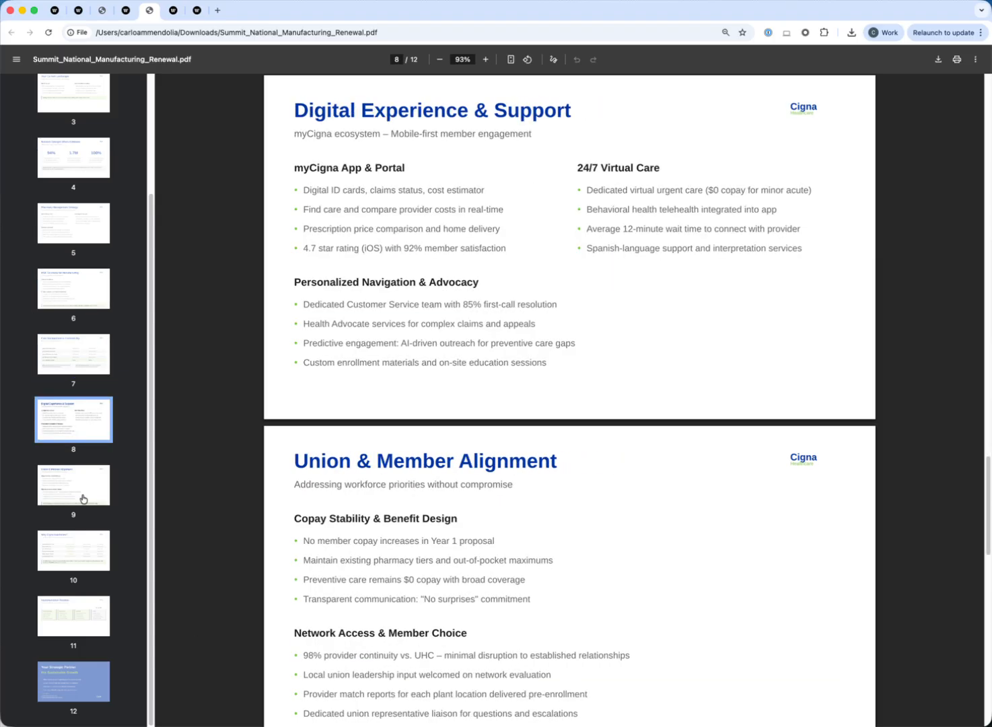
left_click(80, 500)
left_click(67, 550)
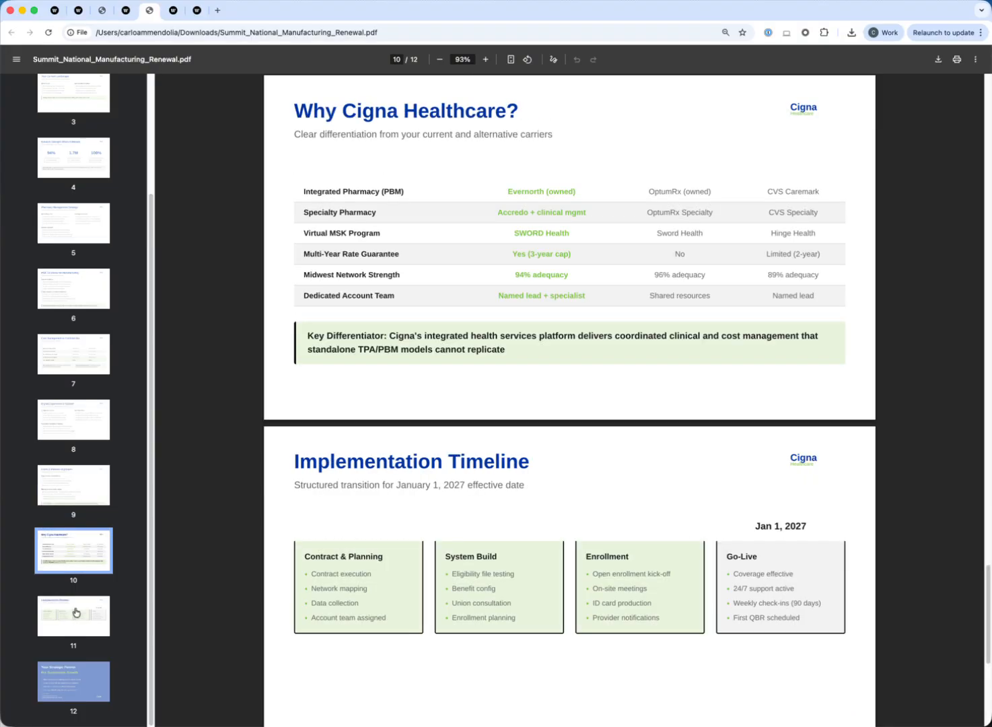
left_click(76, 614)
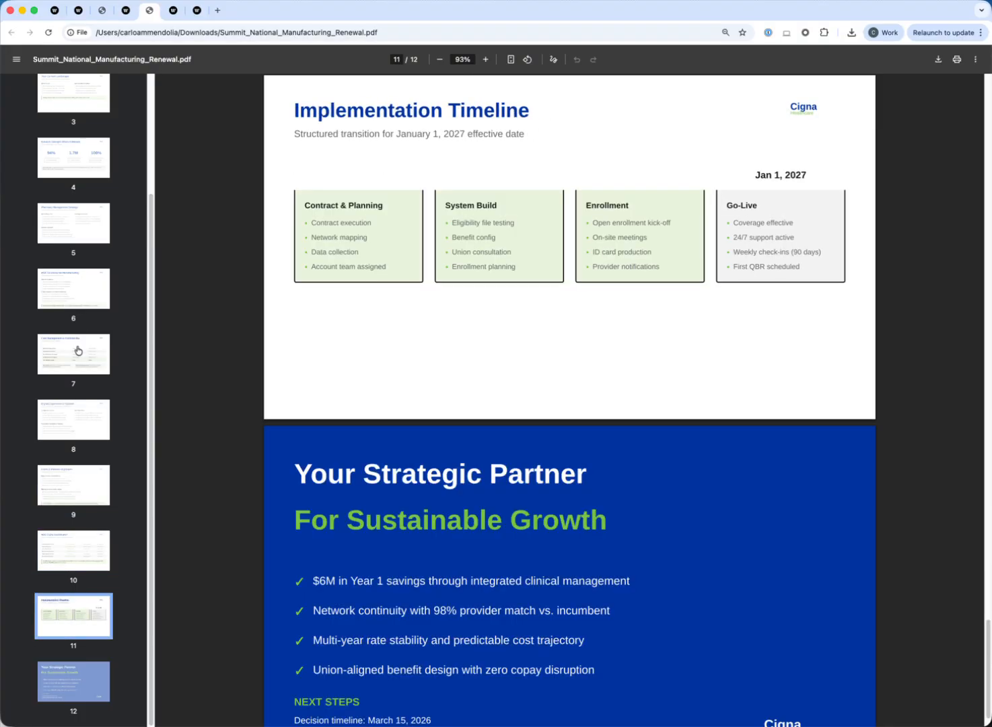
scroll(78, 350, "up", 5)
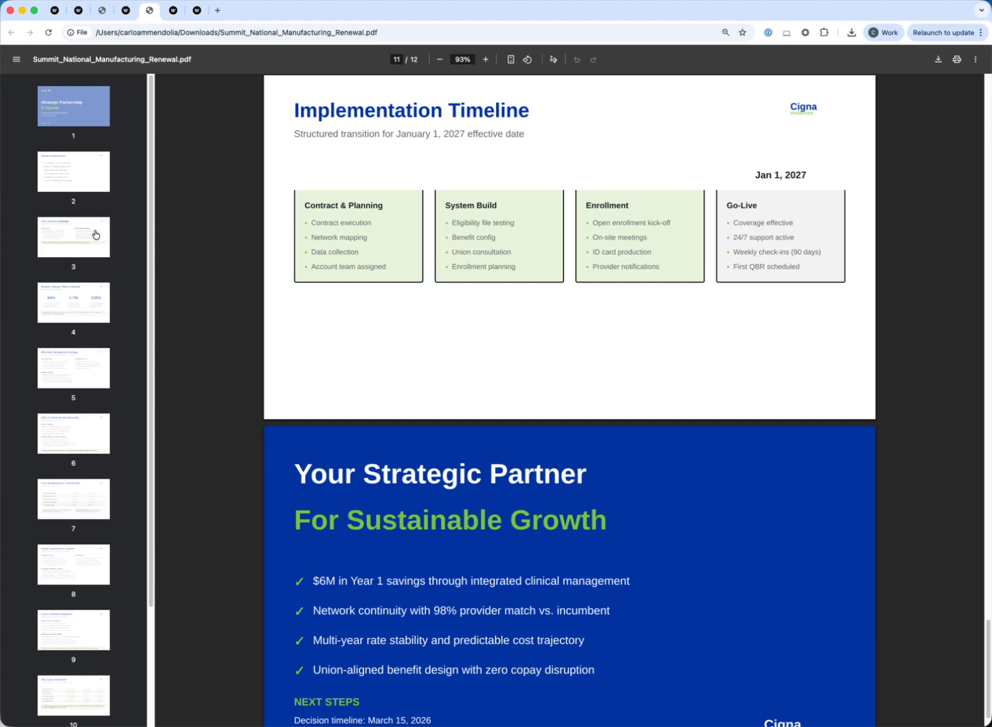
Return to the Vizient AI Intelligence Hub and open the RFP Response Generator within the Sales hub.
left_click(174, 11)
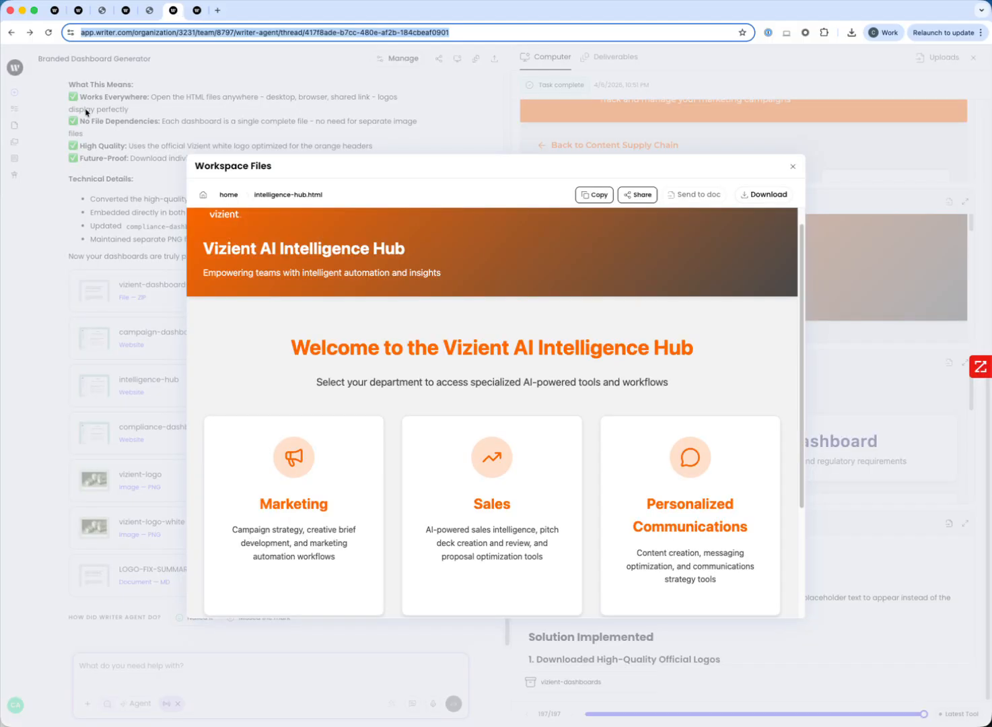
left_click(511, 527)
scroll(537, 498, "down", 3)
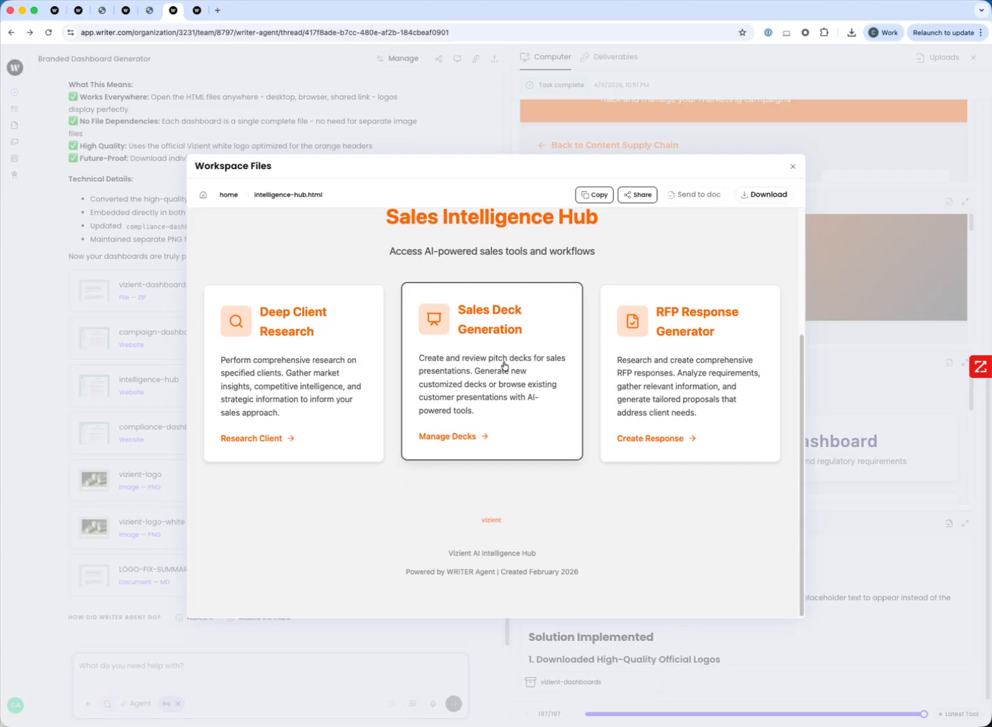
left_click(652, 377)
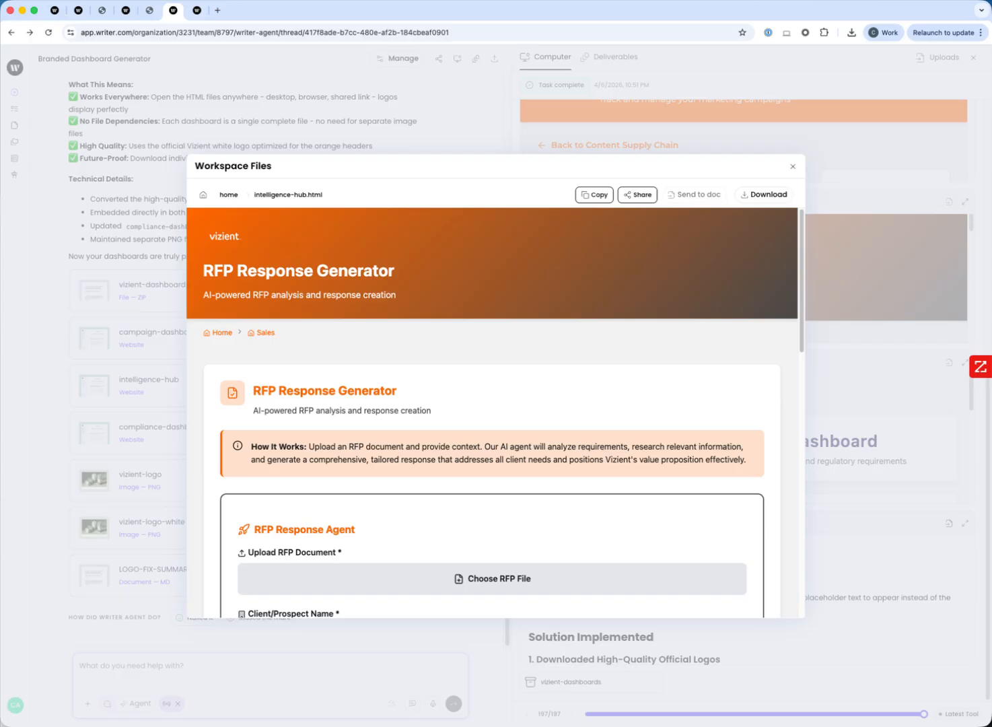
Look over the RFP Response Agent form's fields and the Response Deliverables list, ending back at the RFP document upload.
scroll(543, 465, "down", 3)
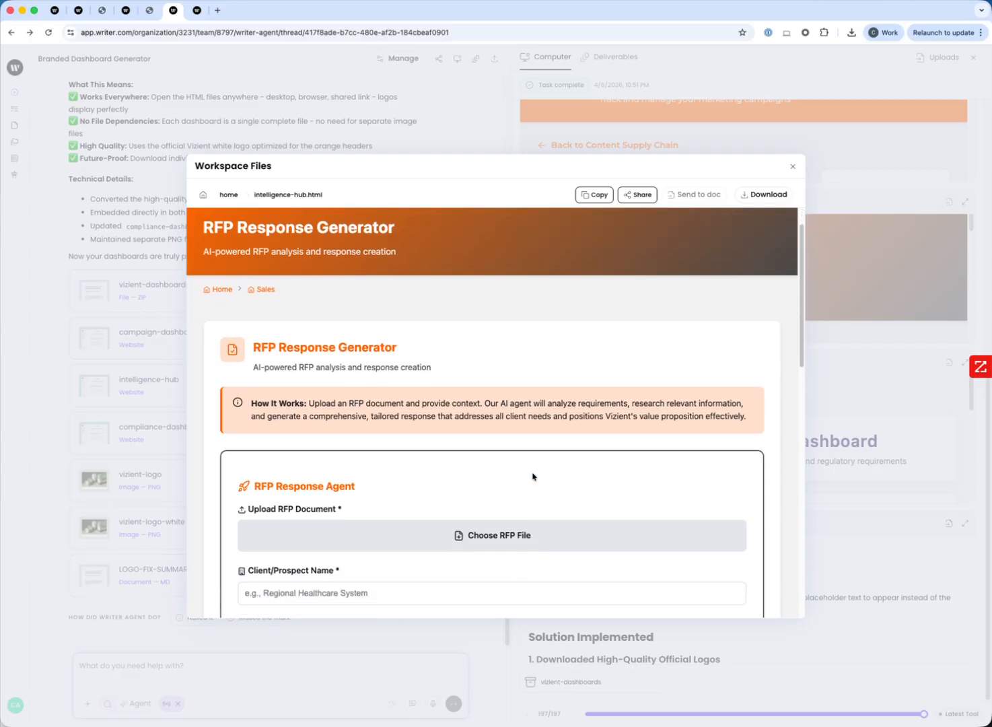
scroll(481, 389, "down", 7)
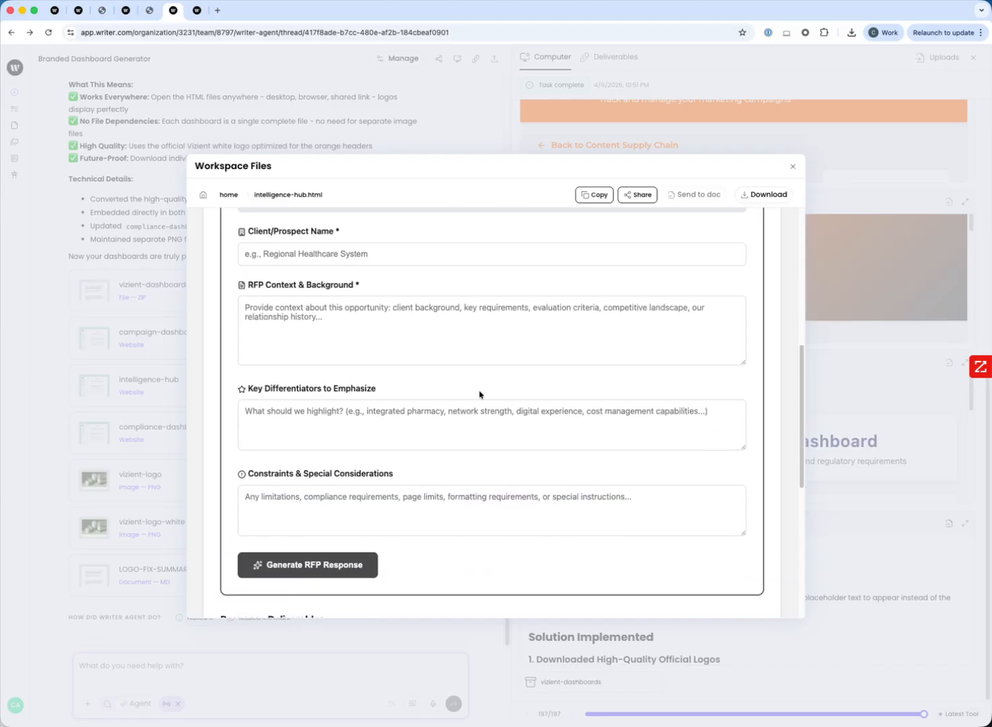
scroll(480, 394, "down", 2)
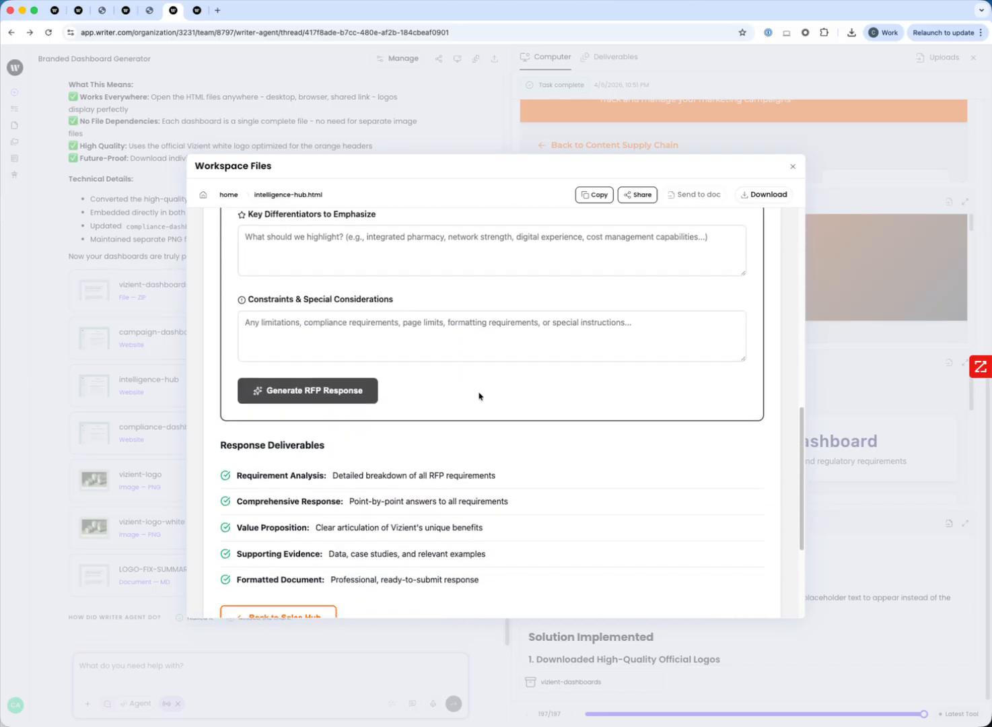
scroll(479, 396, "down", 2)
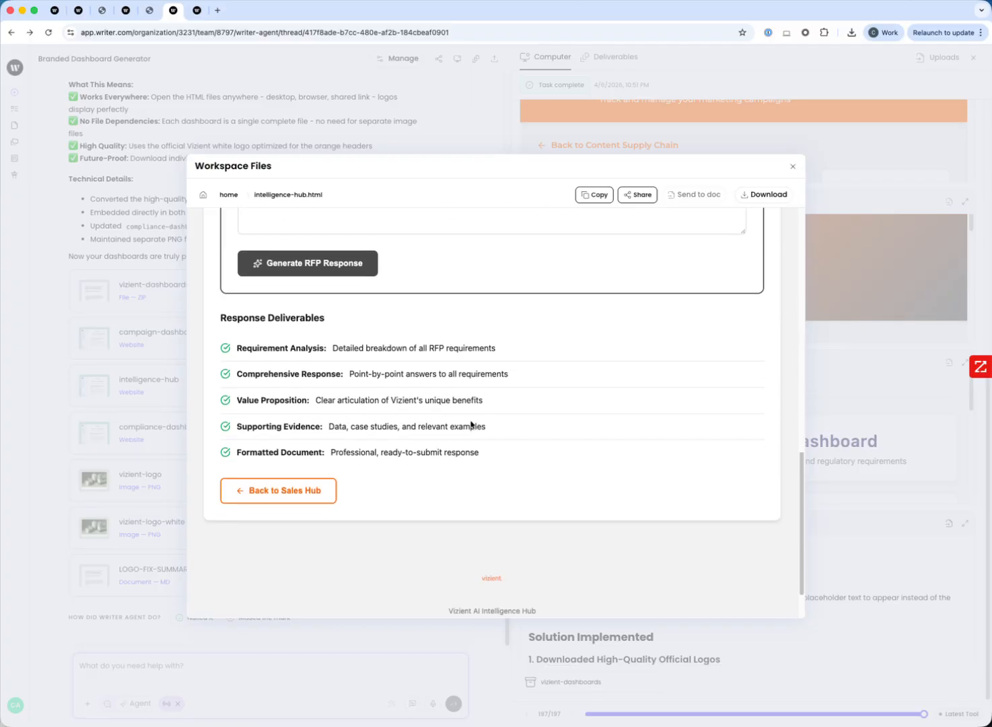
scroll(470, 427, "up", 7)
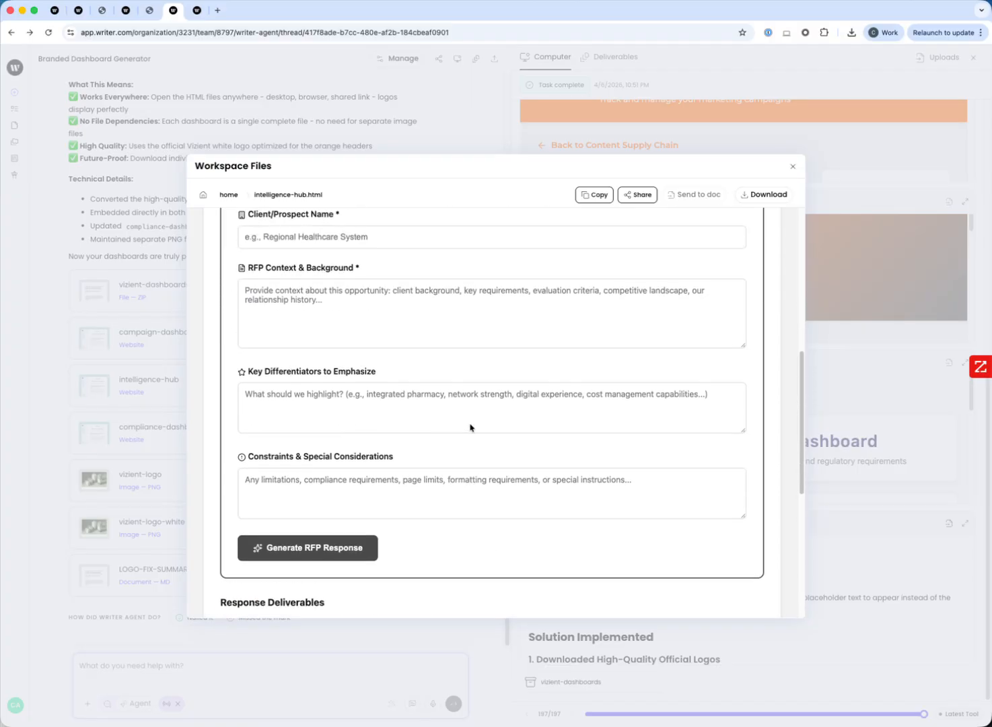
scroll(482, 427, "up", 7)
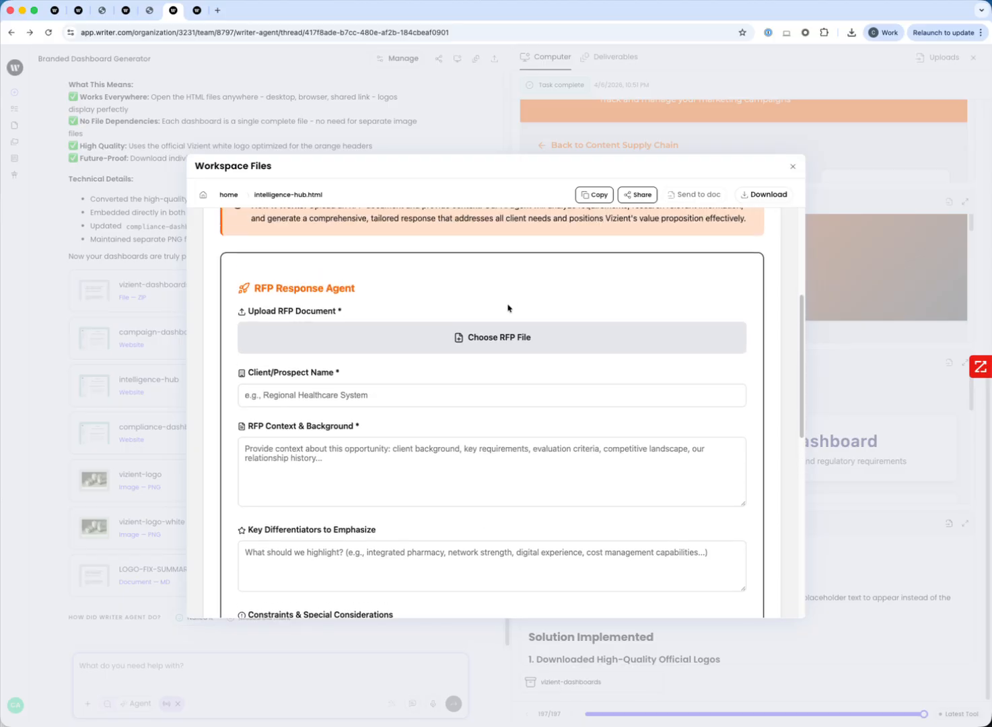
Switch to the Cigna RFP Response Generator session, show cigna_rfp_response.html full screen and read from the Executive Summary through section 4.
left_click(196, 10)
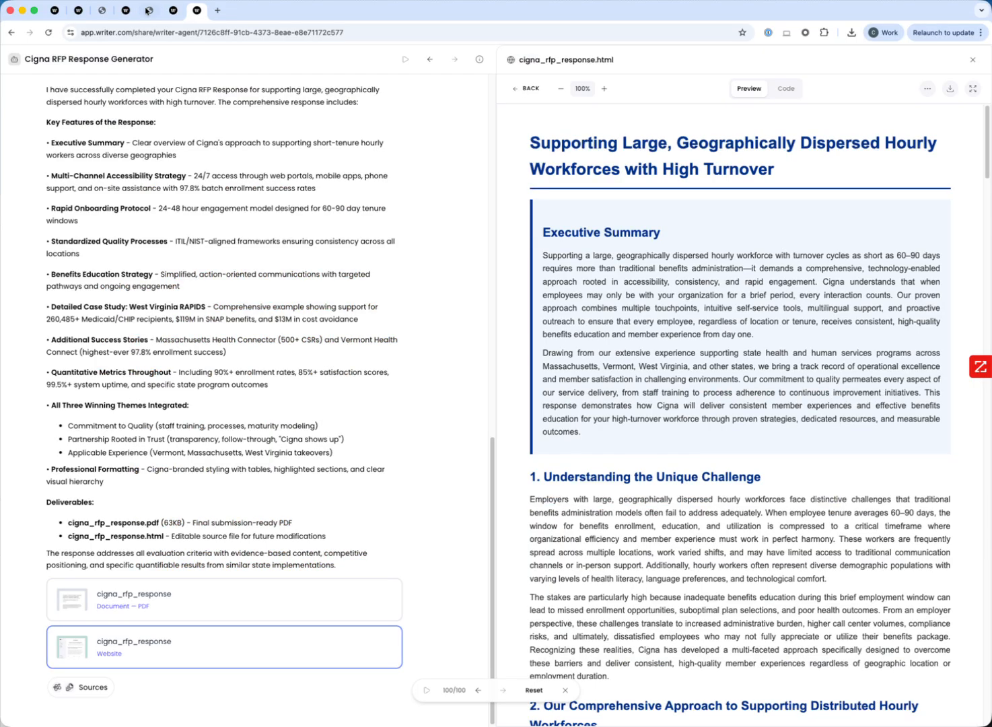
left_click(974, 90)
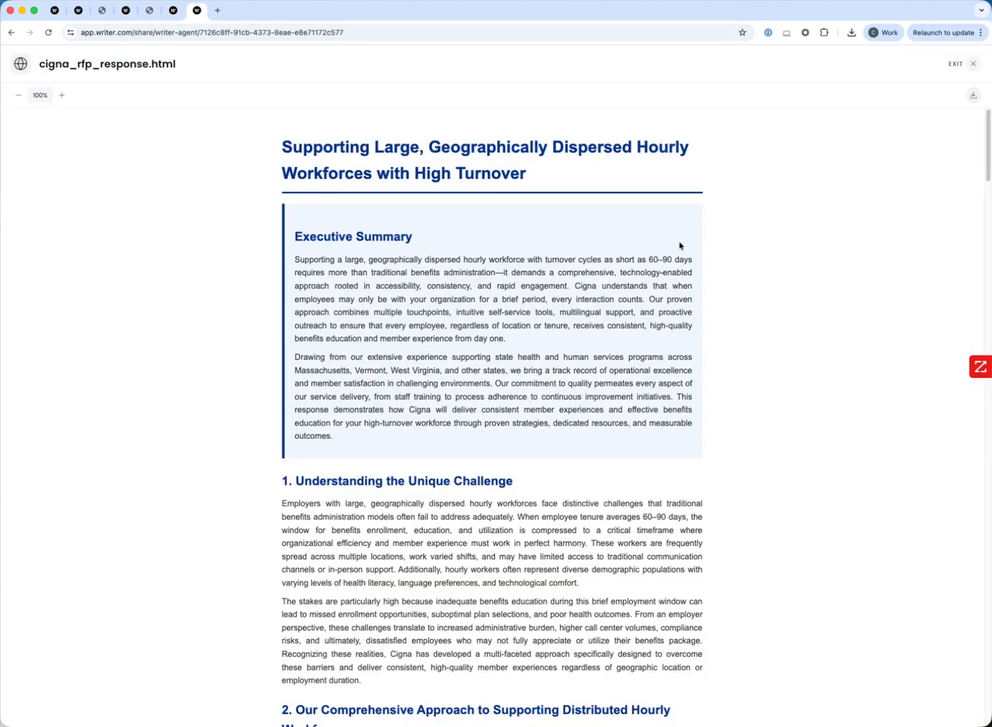
scroll(647, 374, "down", 2)
scroll(638, 394, "down", 2)
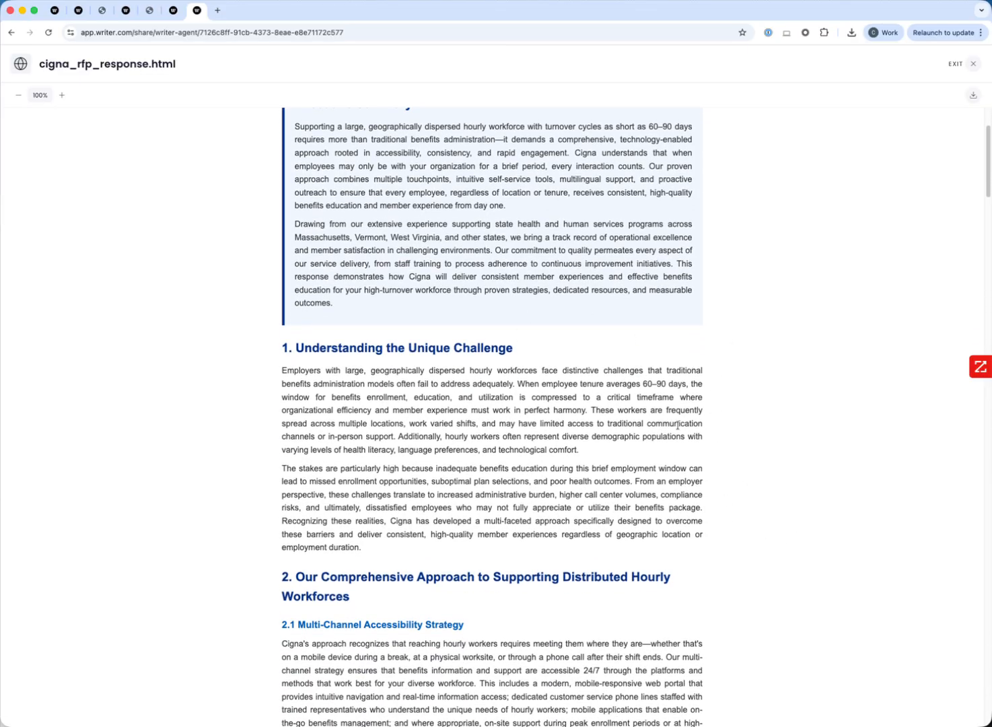
scroll(678, 426, "down", 12)
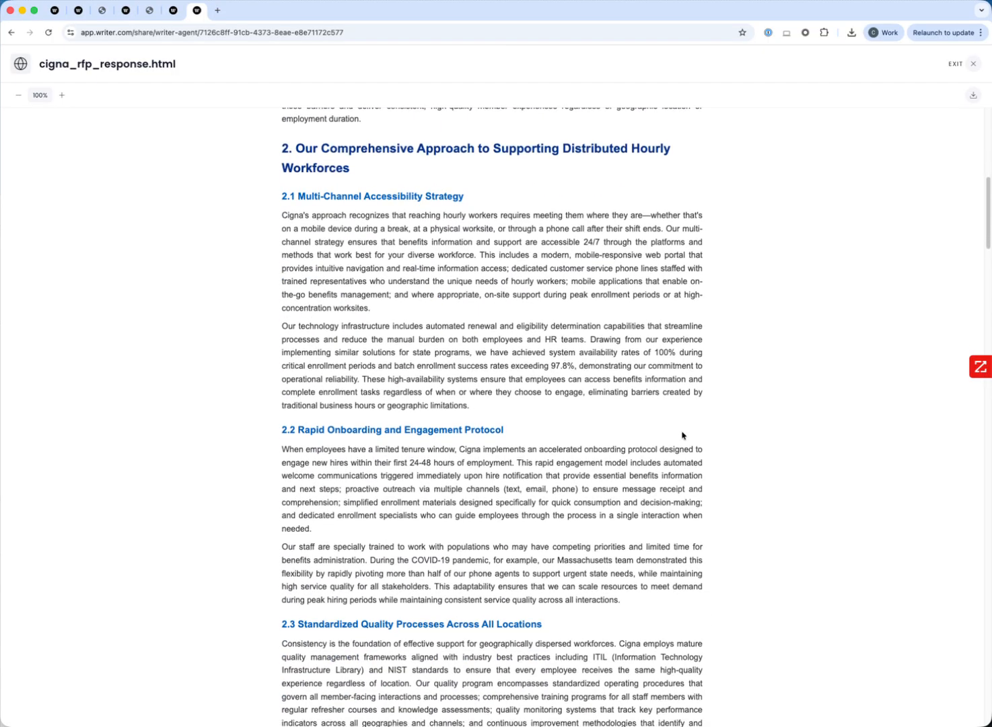
scroll(682, 435, "down", 13)
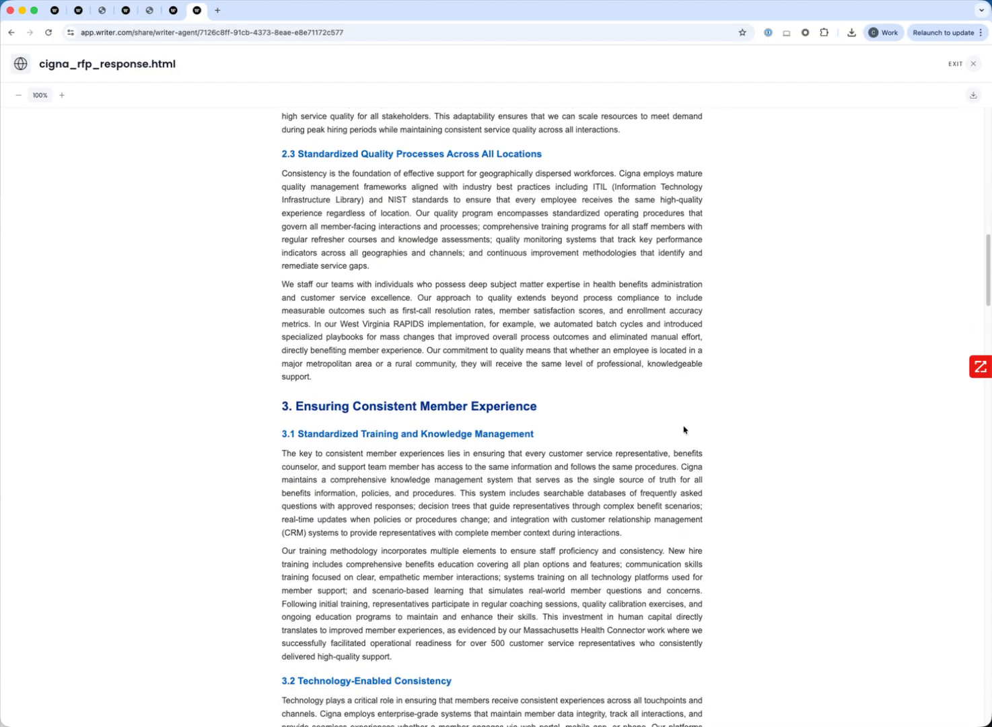
scroll(684, 429, "down", 19)
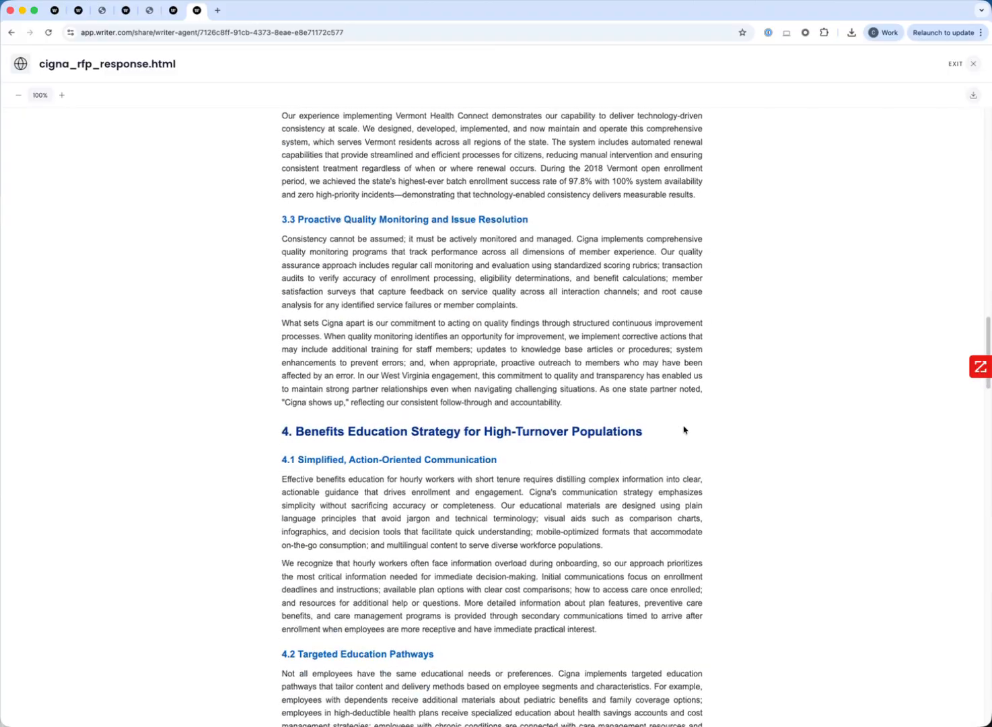
scroll(684, 429, "down", 7)
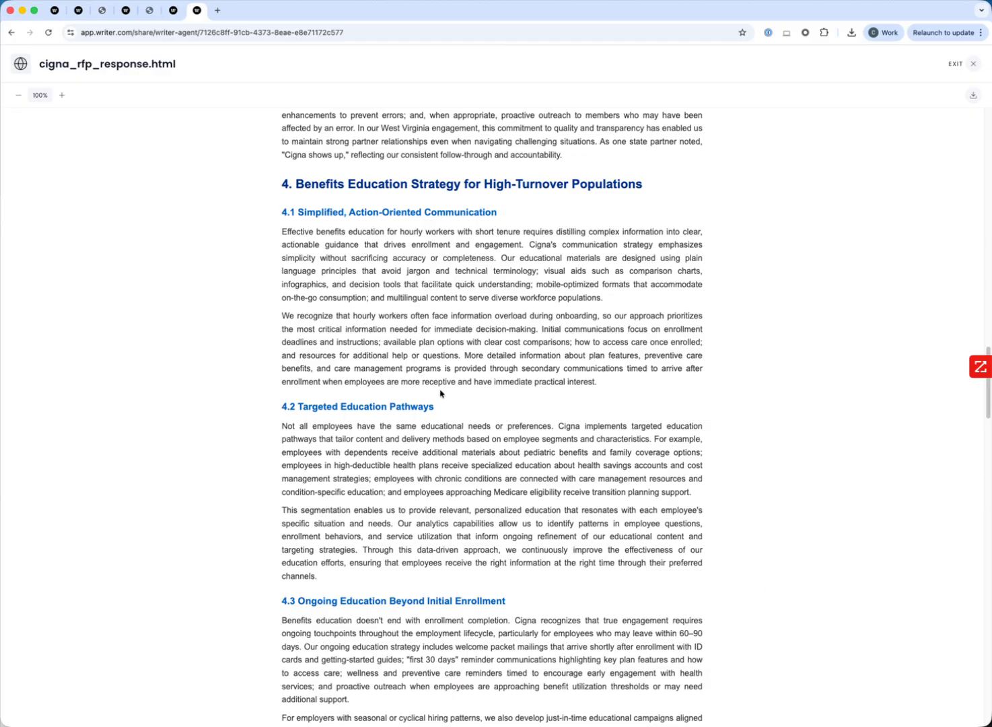
Return to the hub's RFP Response Generator page, go back to the Sales Intelligence Hub and look over its three workflow cards.
key("ctrl+shift+Tab")
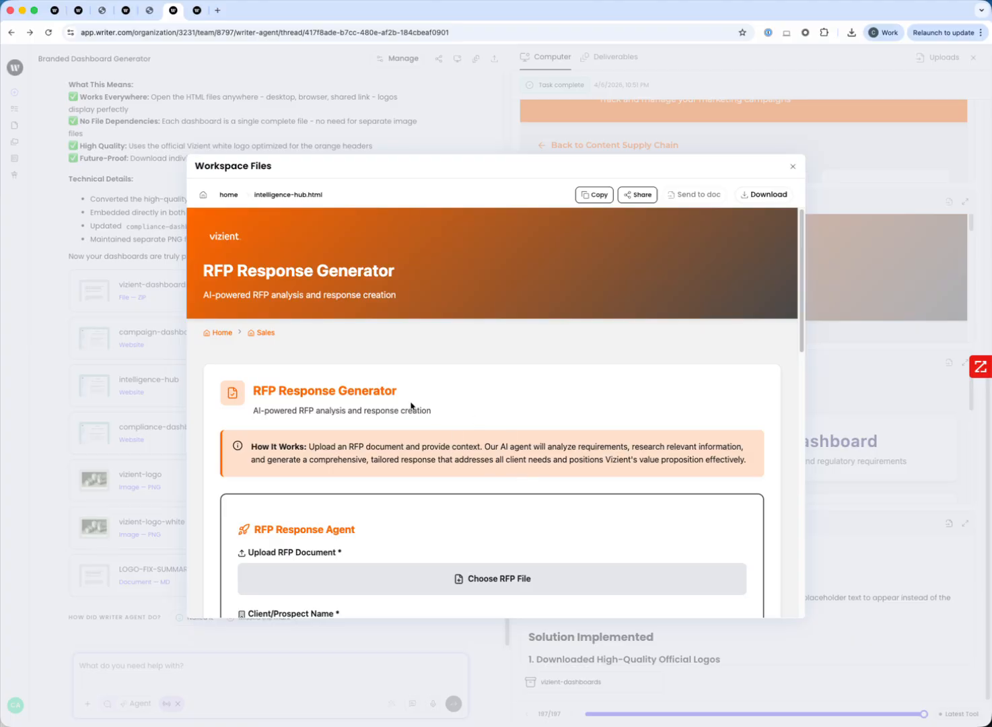
left_click(266, 333)
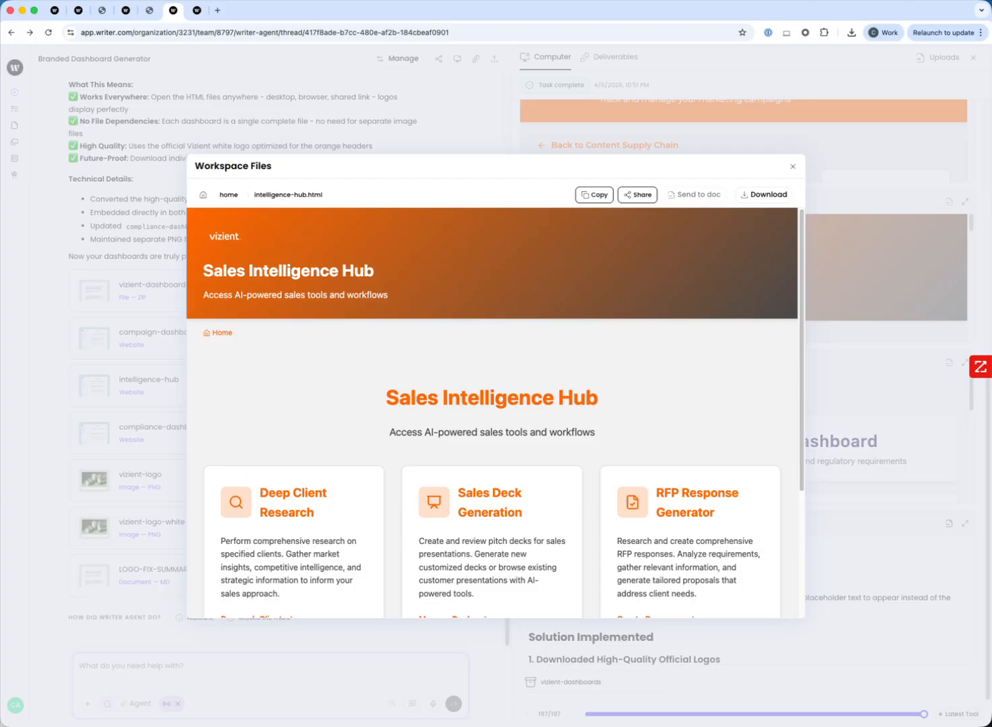
scroll(647, 572, "down", 3)
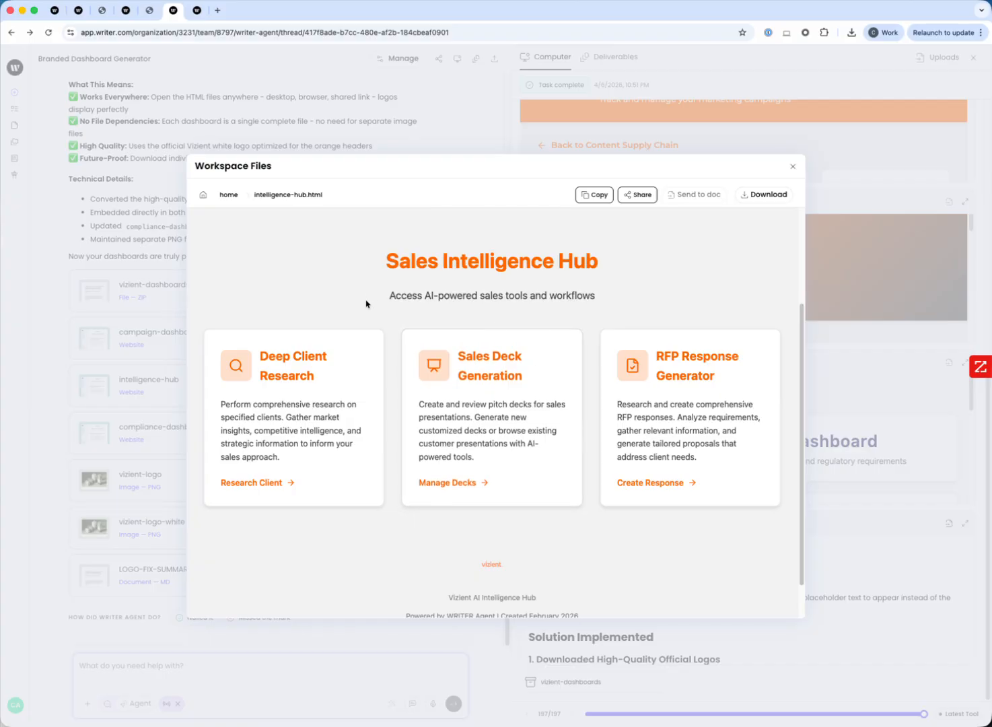
scroll(368, 315, "down", 1)
scroll(369, 313, "down", 1)
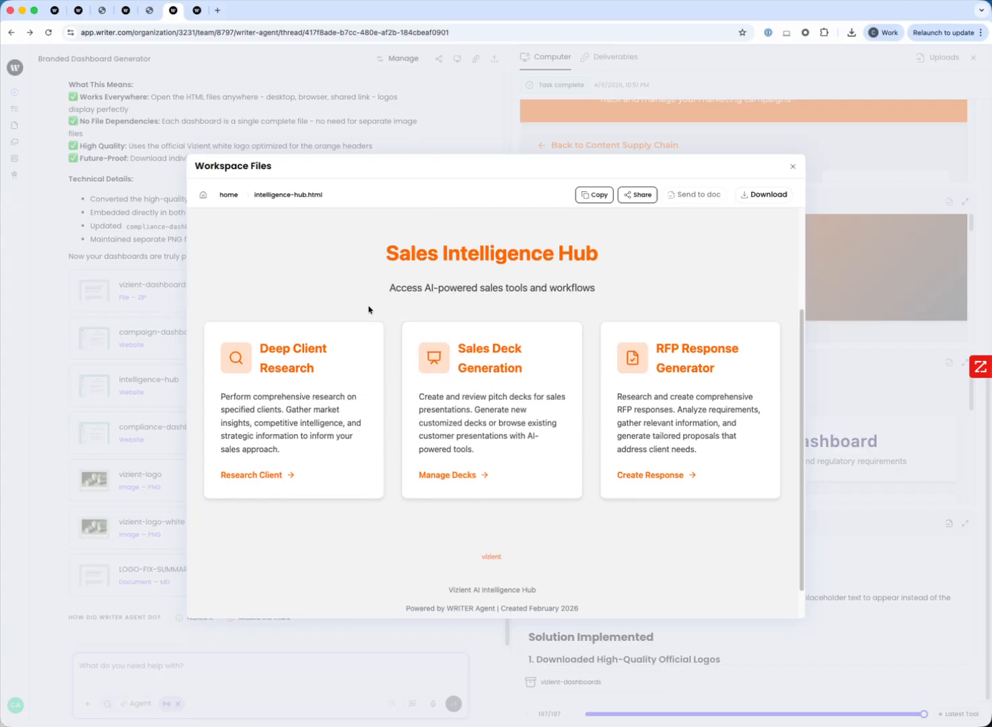
scroll(369, 309, "down", 2)
scroll(382, 307, "down", 3)
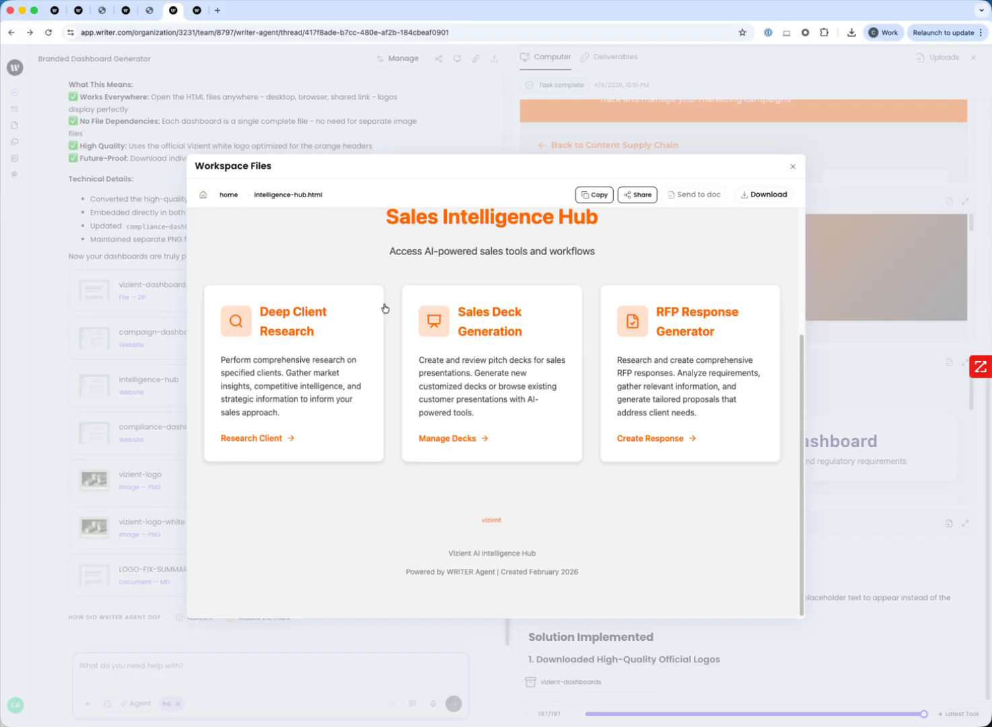
scroll(361, 488, "up", 4)
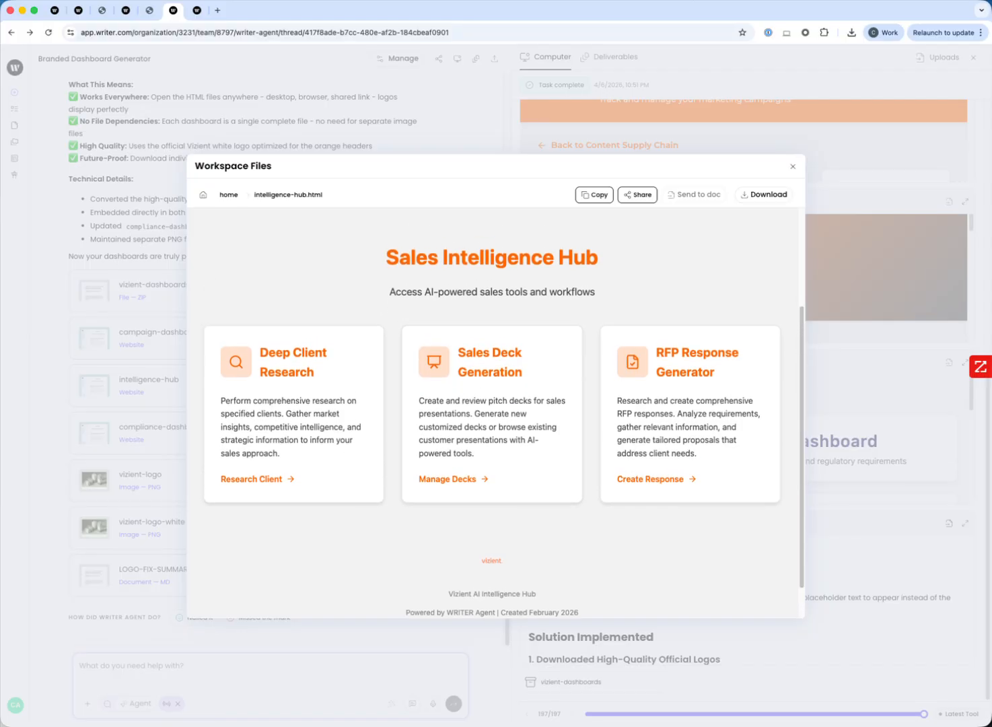